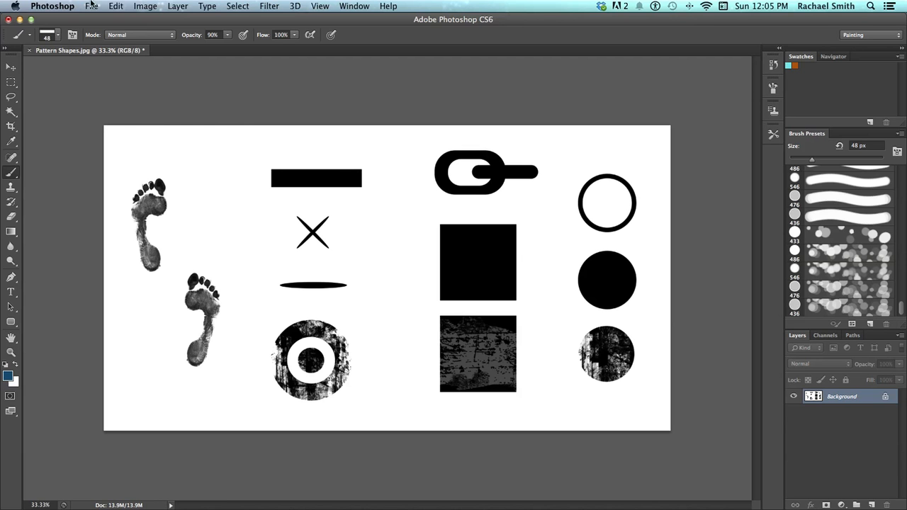
click(144, 6)
mouse_move(167, 21)
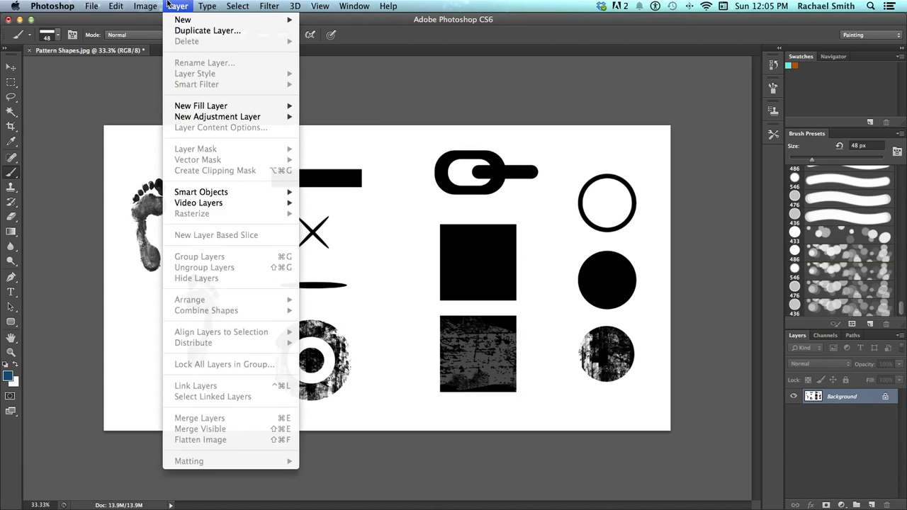
click(174, 6)
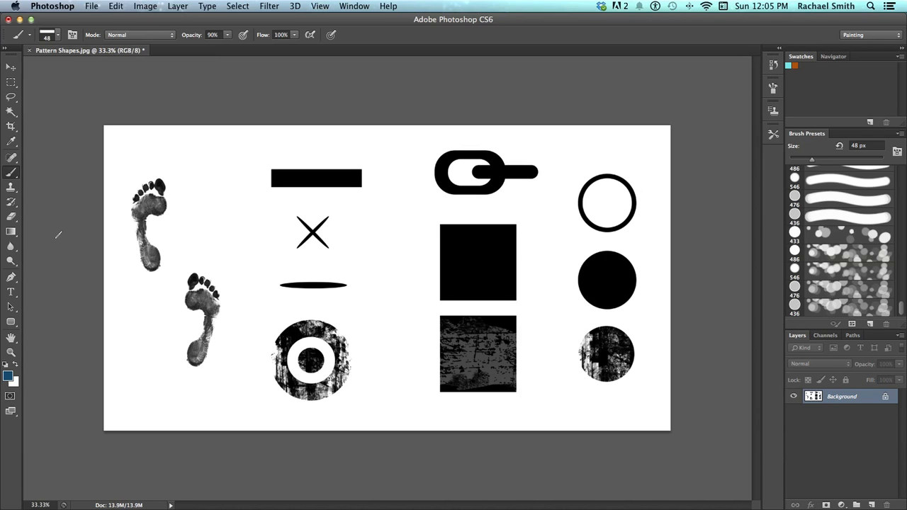
- Marquee-select the solid black circle and define it as a brush preset named "New Circle"
click(12, 84)
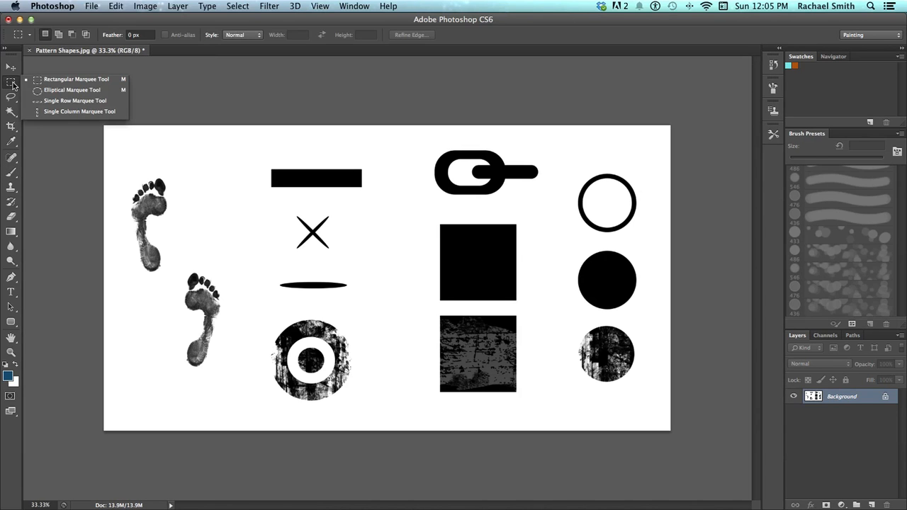
click(12, 84)
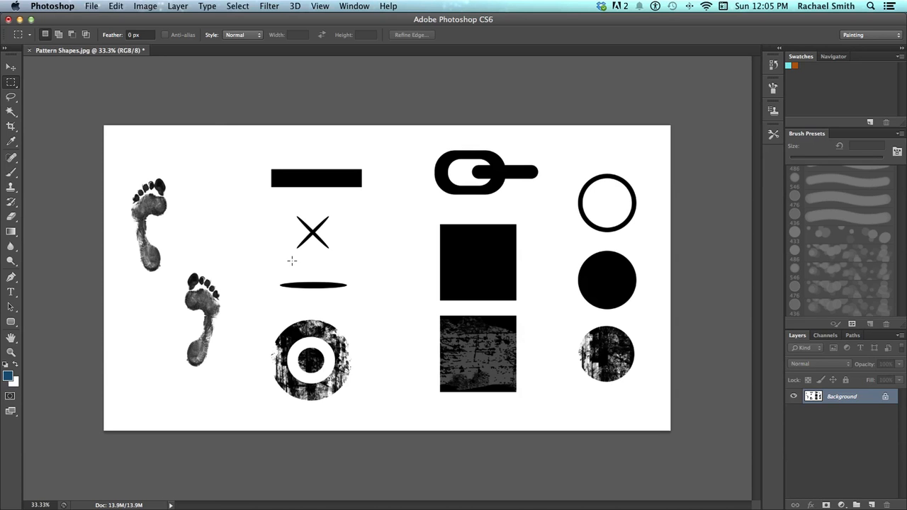
drag(573, 246, 641, 315)
click(114, 7)
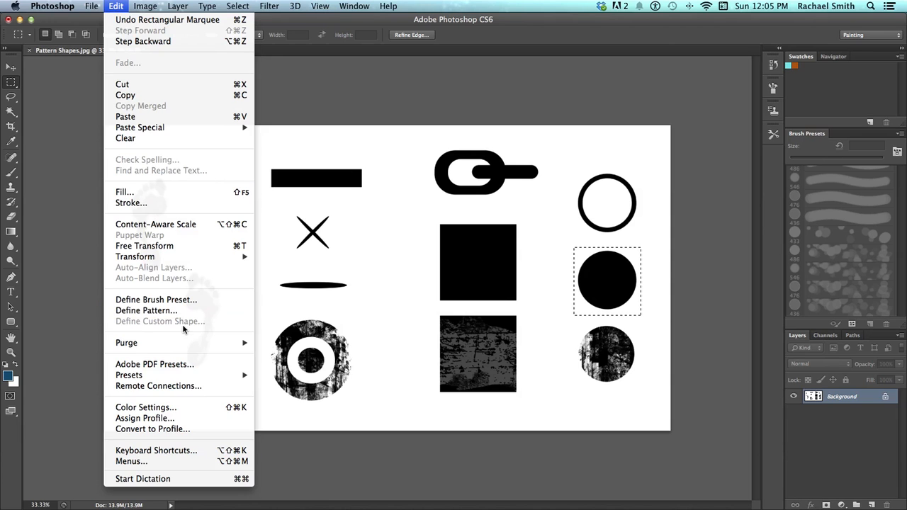
click(156, 299)
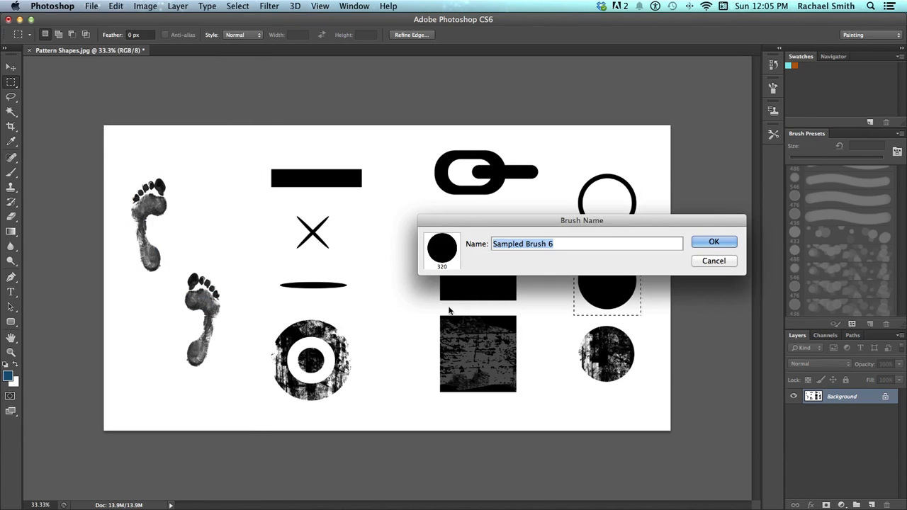
text(New Circle)
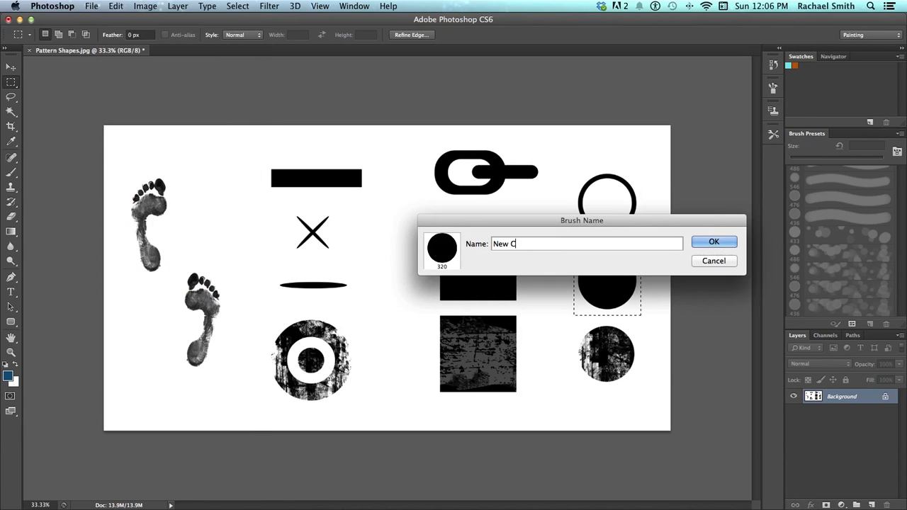
key(Return)
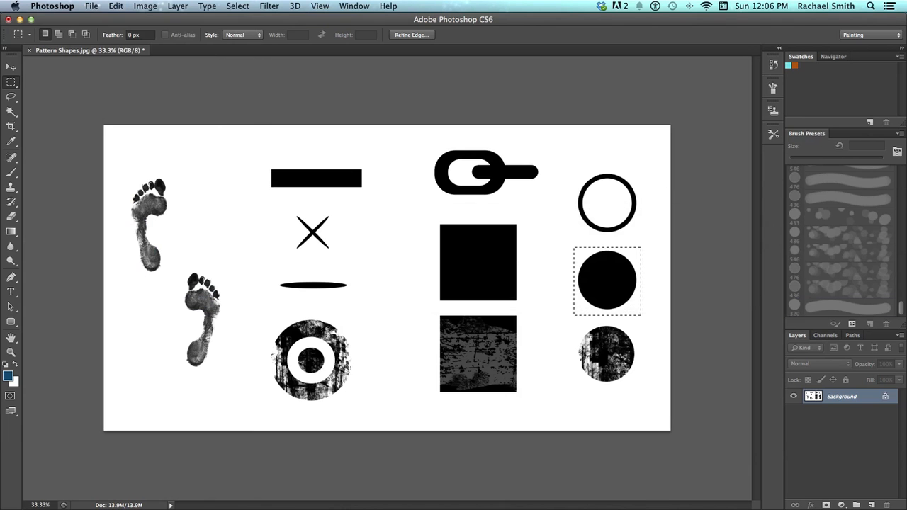
- Deselect, cover the sample shapes with a new layer filled with white, and add an empty layer above it
click(613, 202)
click(872, 505)
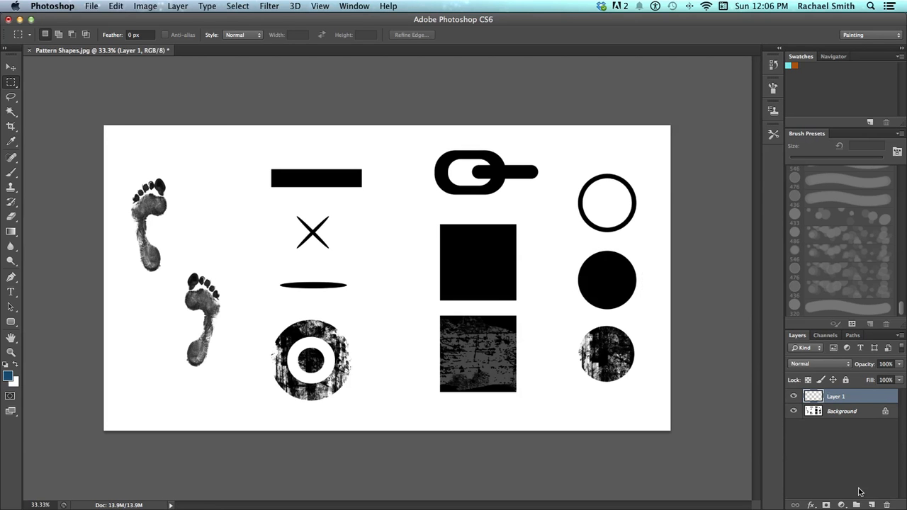
key(d)
key(x)
key(alt+BackSpace)
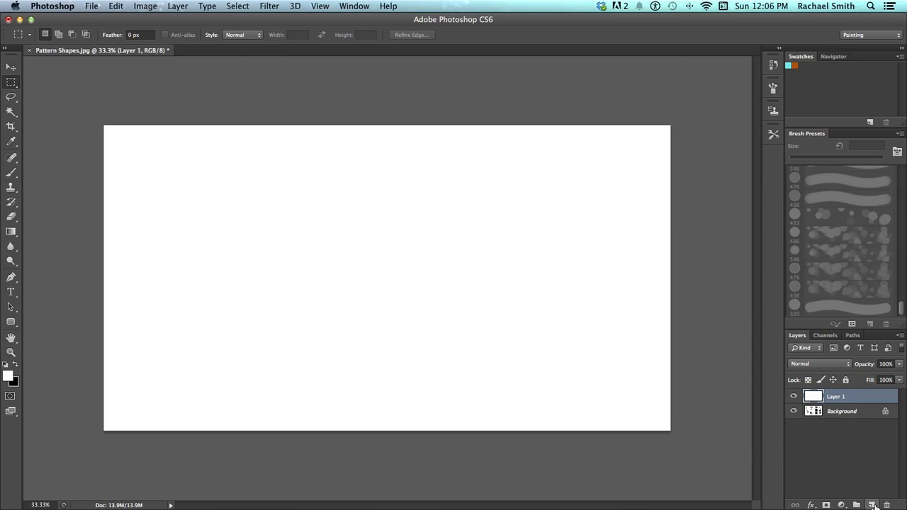
click(872, 505)
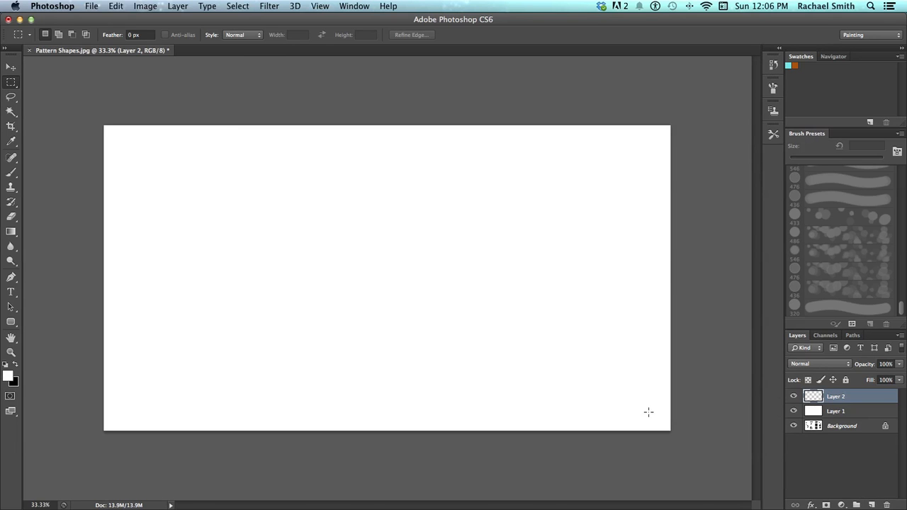
- Make black the foreground colour and choose the 320 px circle brush preset for the Brush tool
key(x)
key(b)
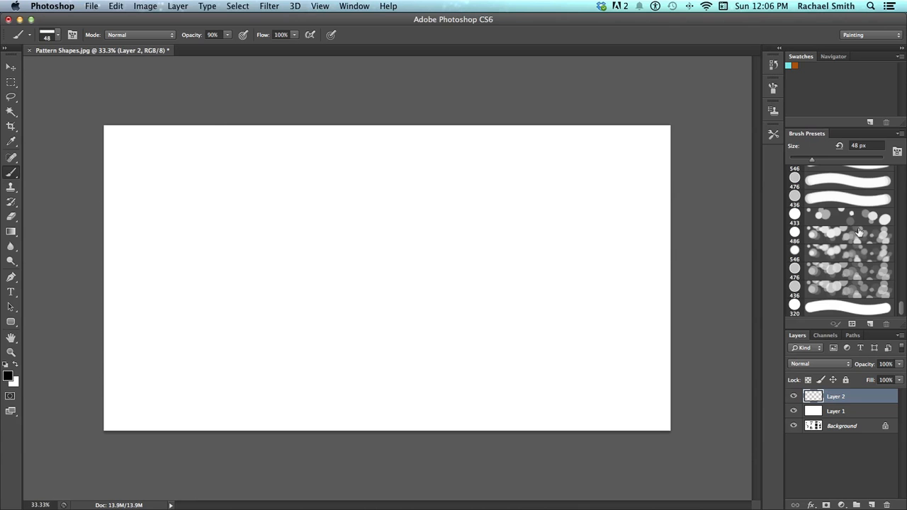
mouse_move(902, 311)
mouse_down()
mouse_move(902, 303)
mouse_move(904, 318)
mouse_up()
click(830, 311)
- Set the circle brush's spacing to 150% and its size to 155 px in the brush tip settings
click(772, 89)
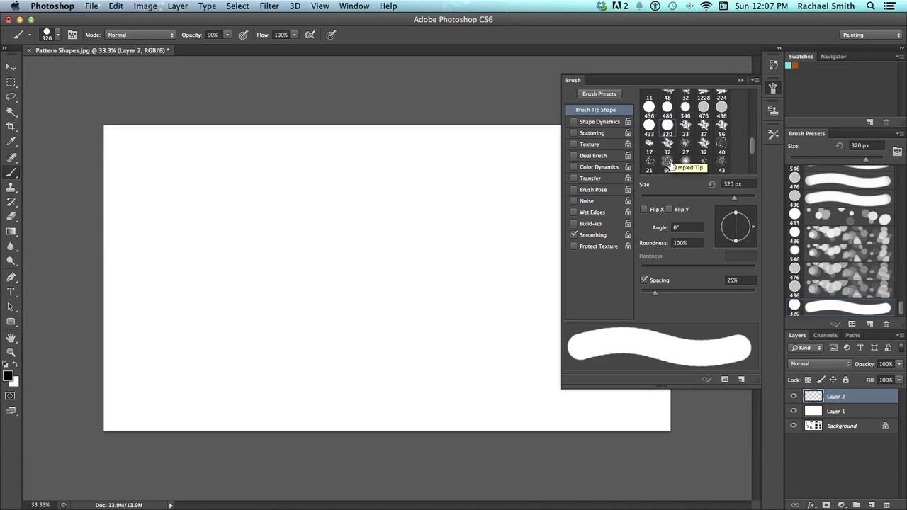
click(755, 80)
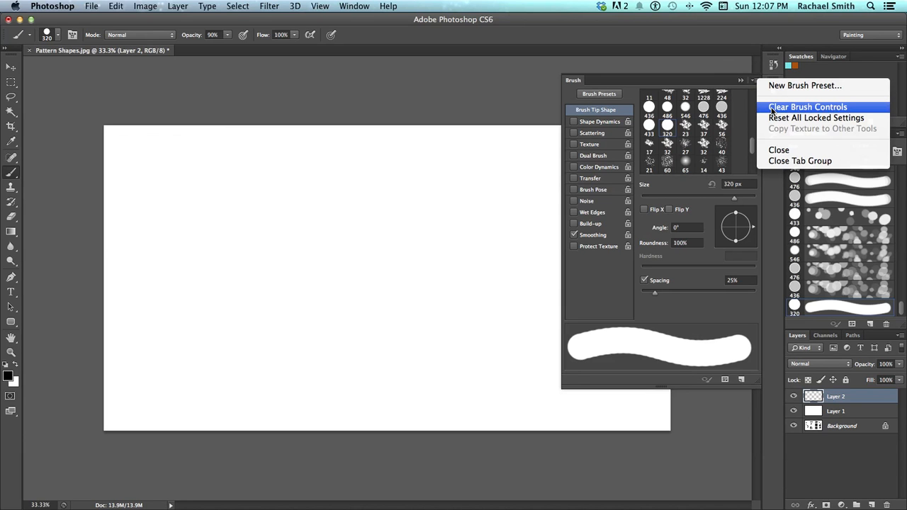
click(772, 111)
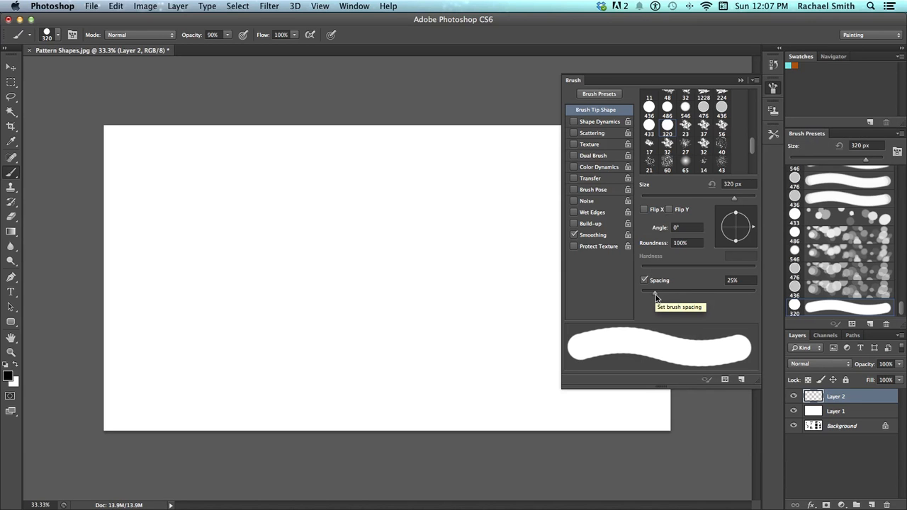
mouse_move(655, 295)
mouse_down()
mouse_move(712, 298)
mouse_move(706, 295)
mouse_up()
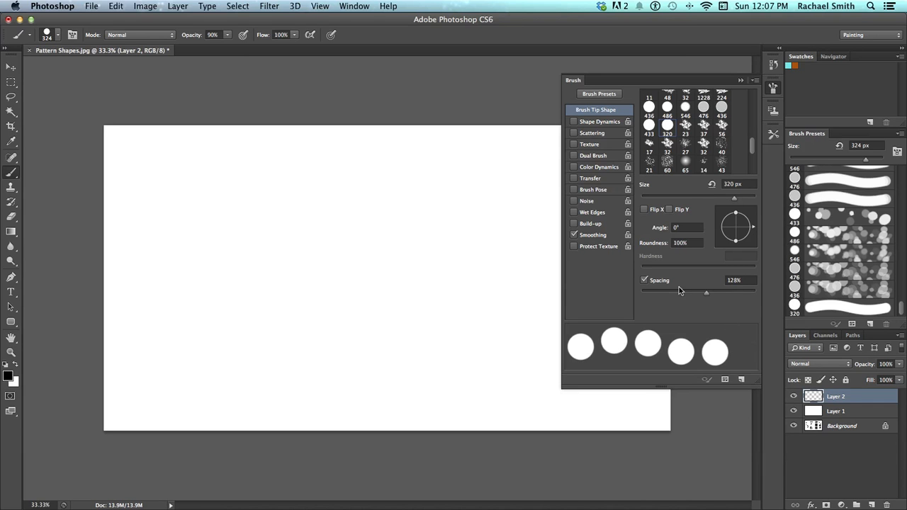
drag(706, 294, 709, 295)
mouse_move(734, 198)
mouse_down()
mouse_move(741, 201)
mouse_move(714, 203)
mouse_up()
drag(709, 294, 713, 294)
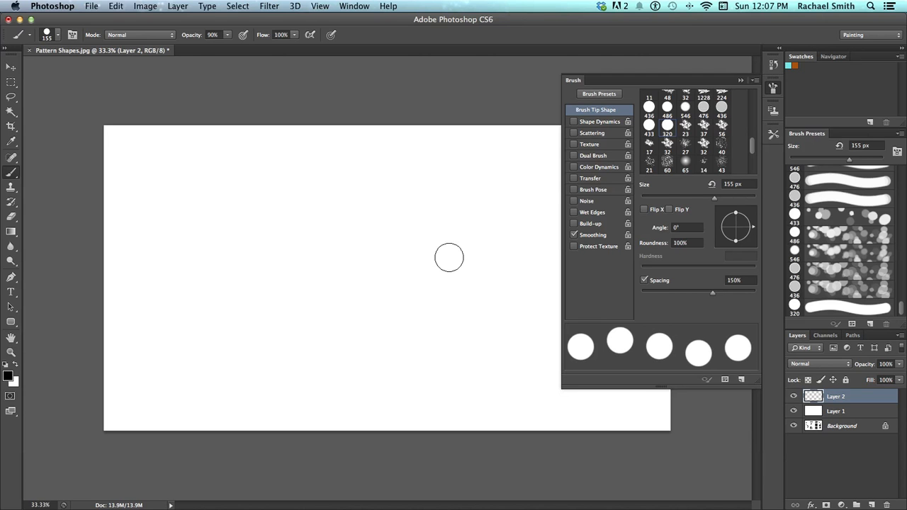
- Try a dotted stroke on Layer 2, undo it, and reduce the brush size to 50 px
mouse_move(137, 220)
mouse_down()
mouse_move(224, 206)
mouse_move(276, 231)
mouse_move(325, 312)
mouse_move(398, 342)
mouse_move(452, 325)
mouse_move(477, 282)
mouse_move(464, 229)
mouse_move(401, 200)
mouse_move(352, 210)
mouse_move(355, 259)
mouse_up()
key(super+z)
key(bracketleft)
key(bracketleft)
key(bracketleft)
key(bracketleft)
key(bracketleft)
key(bracketleft)
key(bracketleft)
key(bracketleft)
- Test the 50 px circle brush with a long winding dotted line and short strokes, undoing the winding line
mouse_move(121, 161)
mouse_down()
mouse_move(191, 175)
mouse_move(188, 226)
mouse_move(219, 253)
mouse_move(260, 205)
mouse_move(310, 225)
mouse_move(413, 224)
mouse_move(506, 358)
mouse_move(412, 346)
mouse_move(357, 316)
mouse_move(298, 355)
mouse_move(237, 313)
mouse_move(187, 284)
mouse_up()
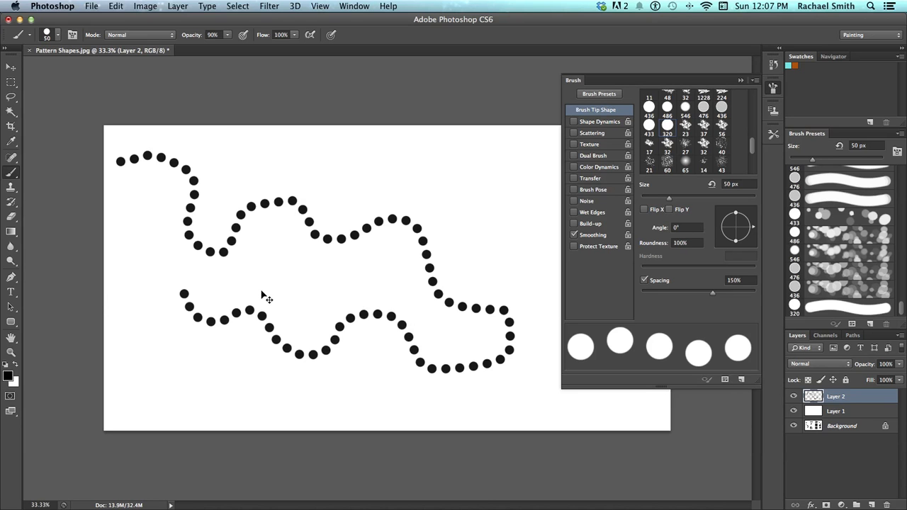
key(super+z)
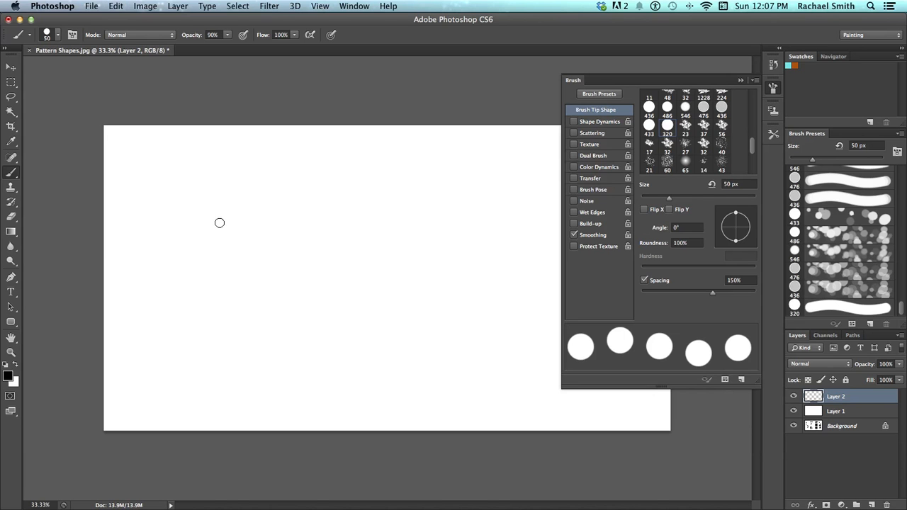
drag(197, 226, 209, 227)
mouse_move(252, 225)
mouse_down()
mouse_move(267, 232)
mouse_move(282, 207)
mouse_move(270, 212)
mouse_up()
- Save the circle brush at 328 px with 150% spacing as a new brush preset
click(754, 80)
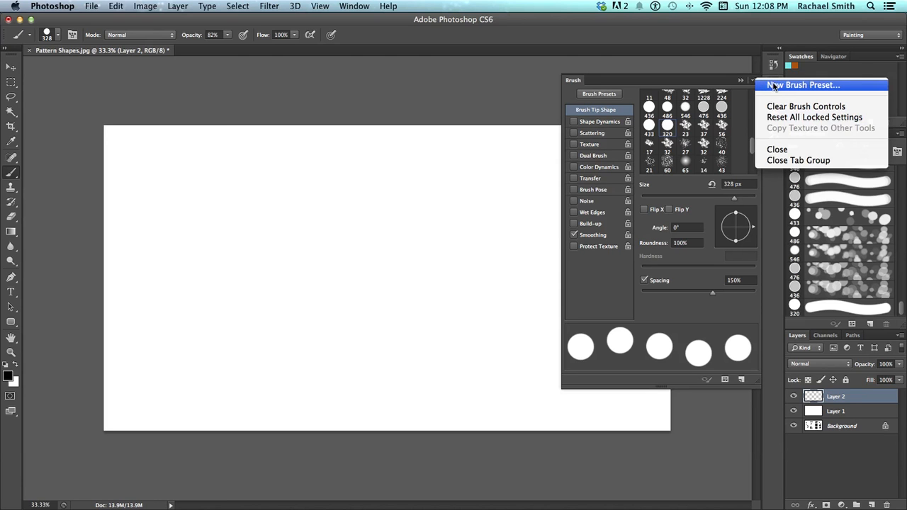
click(773, 86)
click(712, 244)
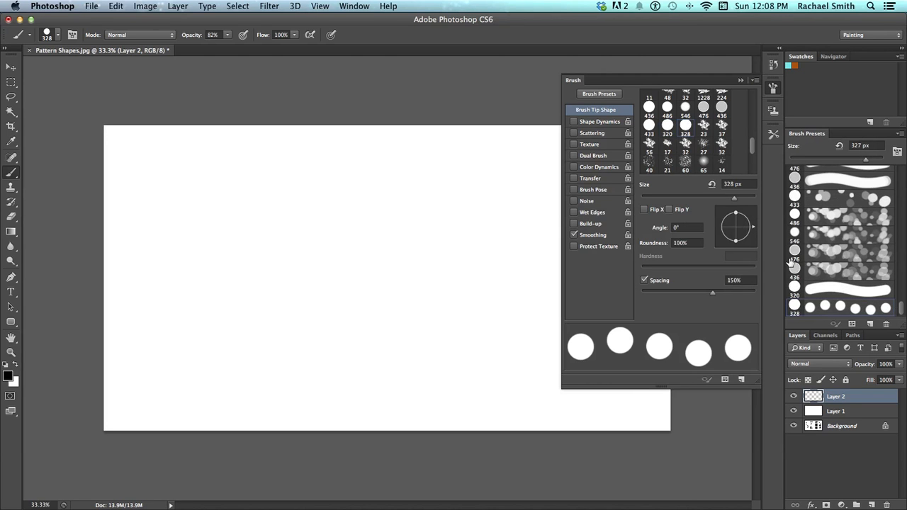
- Hide Layer 1 and Layer 2, marquee-select both footprints and define them as a brush preset
drag(793, 398, 794, 411)
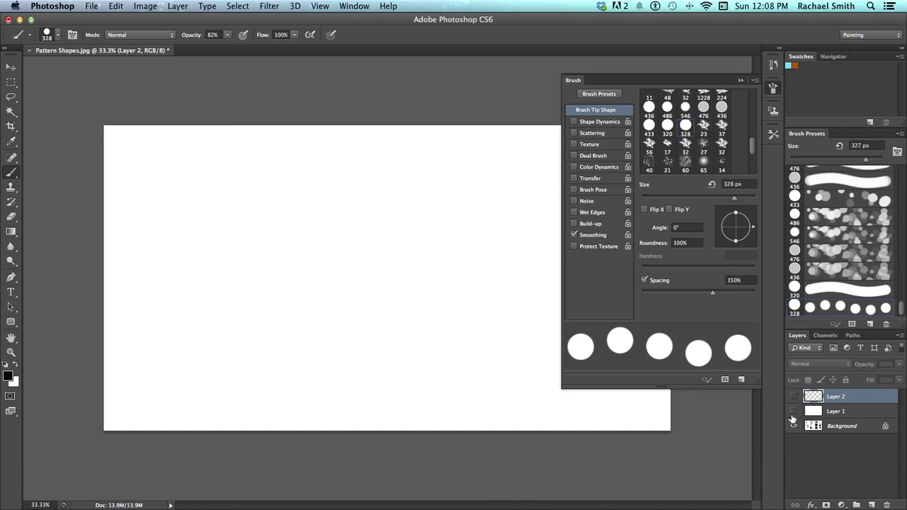
key(m)
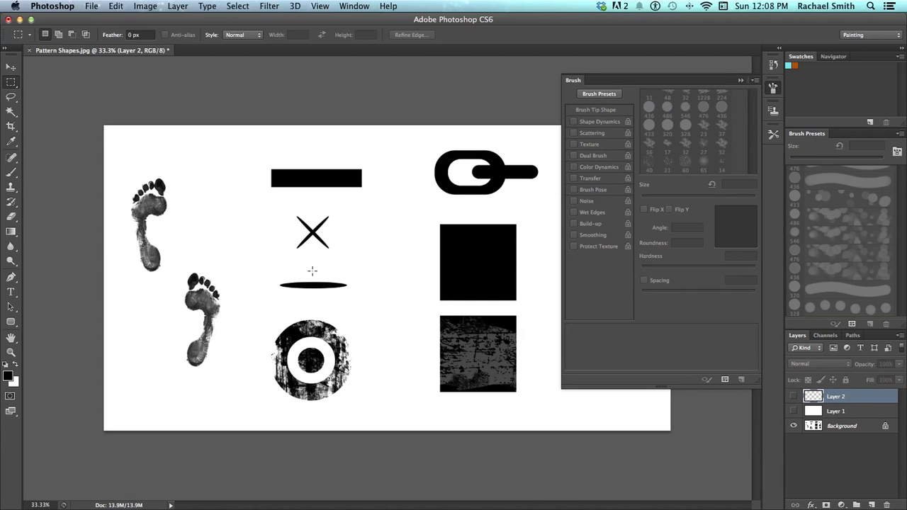
drag(122, 165, 230, 373)
click(115, 6)
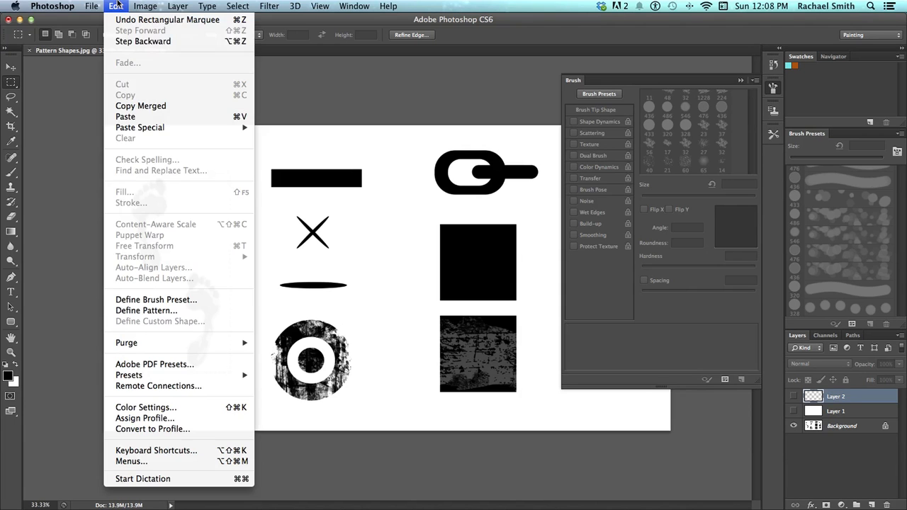
click(137, 300)
click(715, 243)
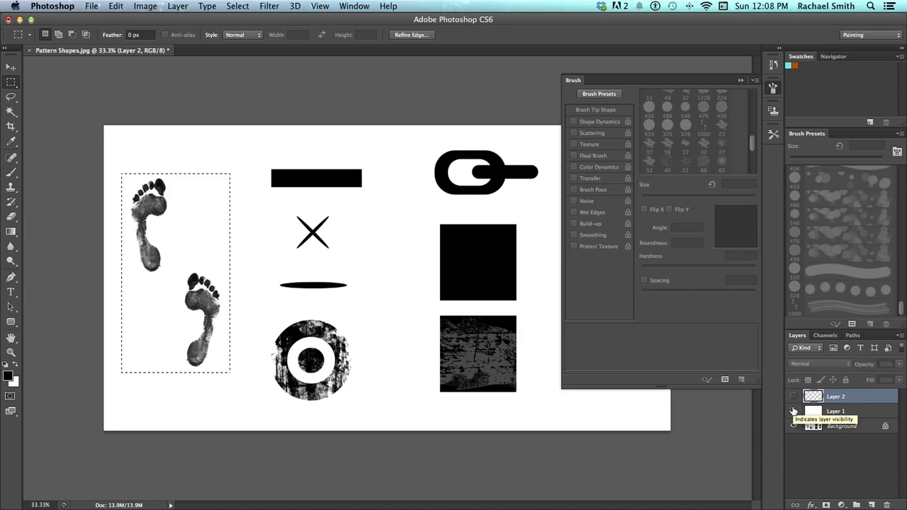
- Show Layer 1 and Layer 2 again, deselect, and choose the 1000 px footprint brush preset
click(793, 411)
click(794, 396)
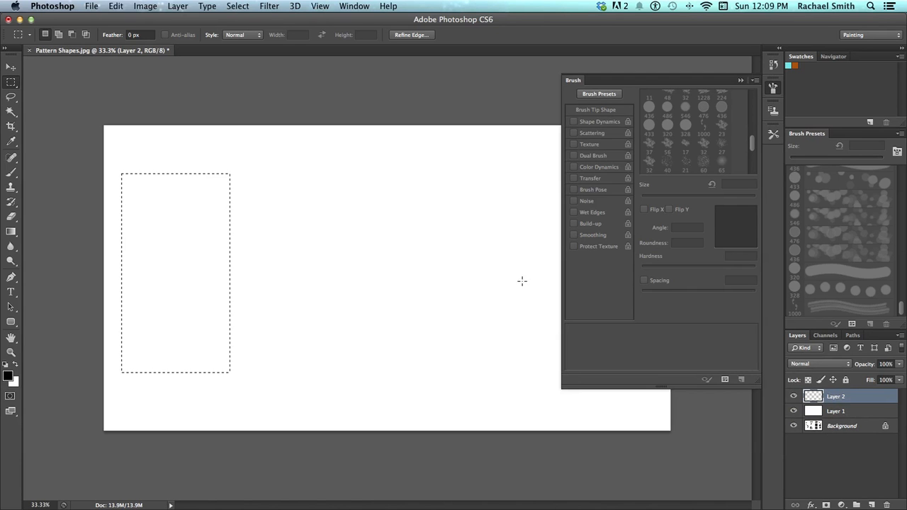
key(super+d)
key(b)
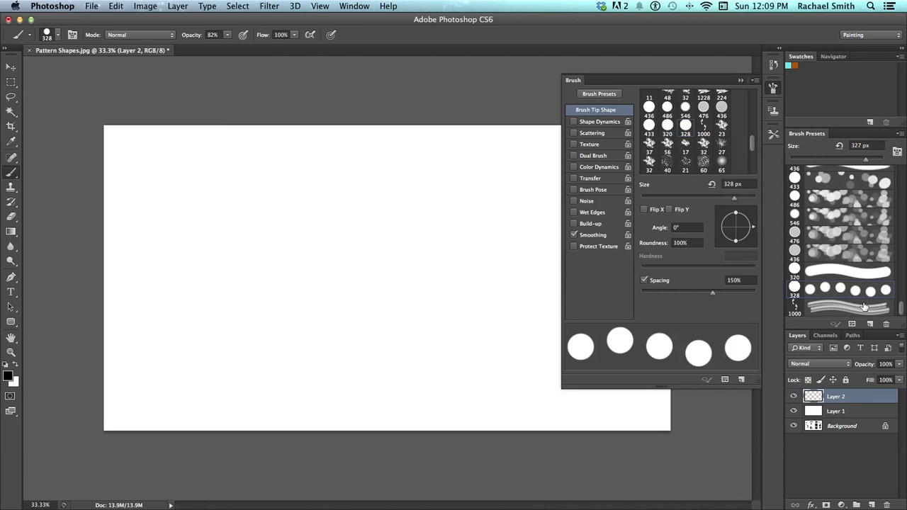
click(841, 309)
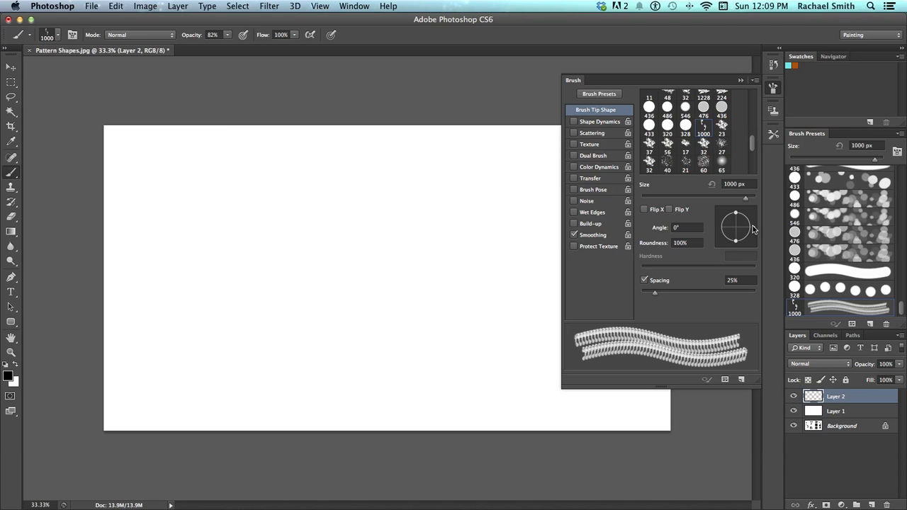
- Set the footprint brush's angle to -90°, its spacing to 191% and its size to 300 px
mouse_move(753, 228)
mouse_down()
mouse_move(749, 244)
mouse_move(726, 253)
mouse_move(736, 259)
mouse_up()
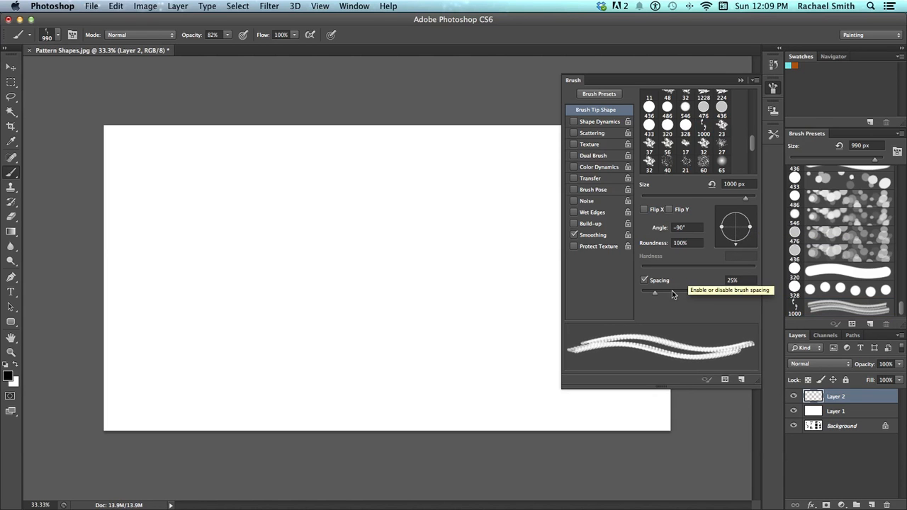
drag(656, 293, 725, 294)
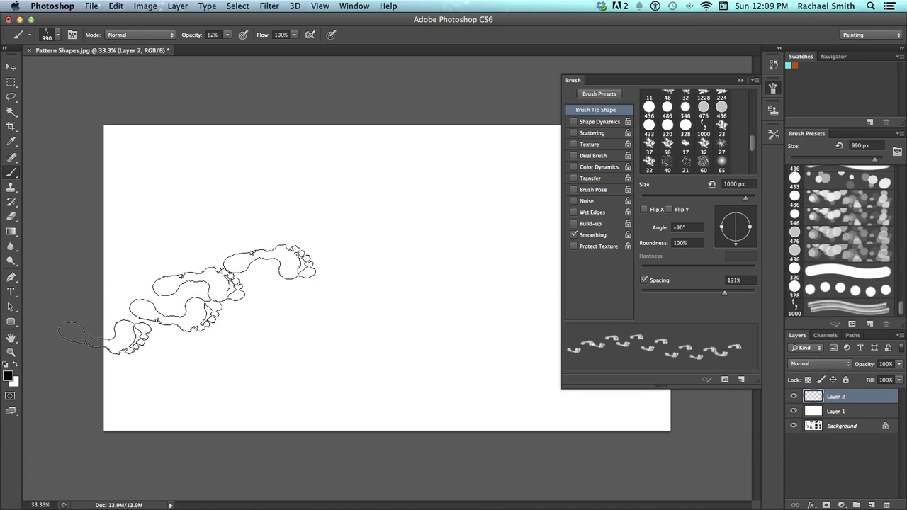
key(bracketleft)
key(bracketleft)
key(bracketleft)
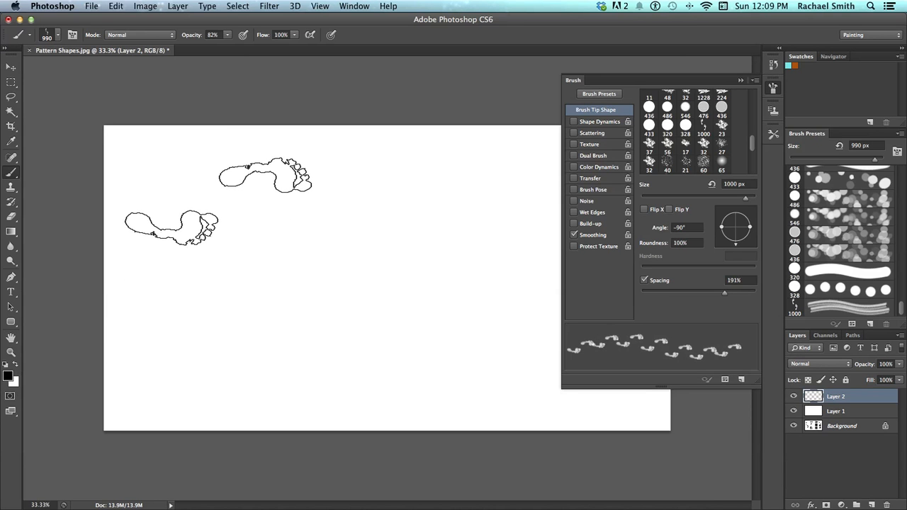
key(bracketleft)
key(bracketleft)
key(bracketleft)
key(bracketleft)
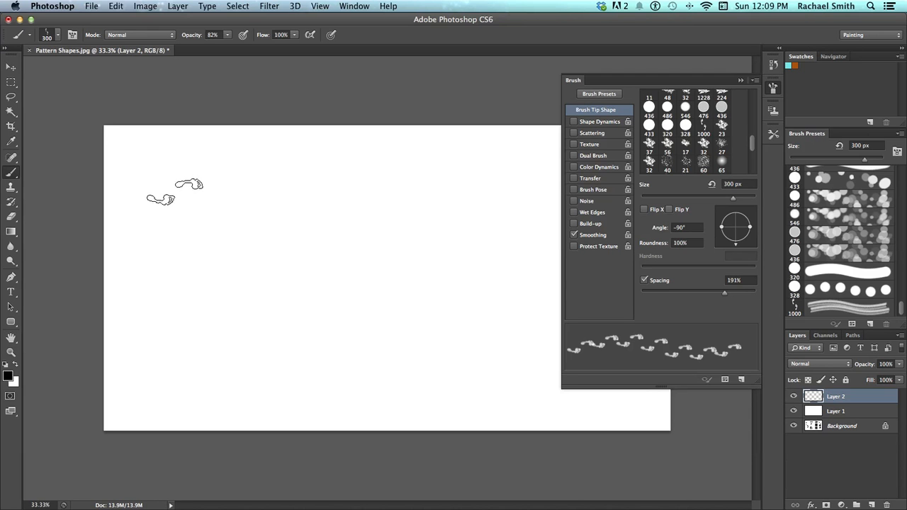
- Test the footprint brush with a long looping trail on Layer 2 and clear it
mouse_move(144, 188)
mouse_down()
mouse_move(365, 183)
mouse_move(418, 190)
mouse_move(445, 208)
mouse_move(460, 272)
mouse_move(449, 319)
mouse_move(413, 362)
mouse_move(353, 370)
mouse_move(270, 354)
mouse_move(196, 282)
mouse_move(186, 246)
mouse_move(201, 231)
mouse_move(278, 226)
mouse_move(325, 252)
mouse_move(333, 282)
mouse_up()
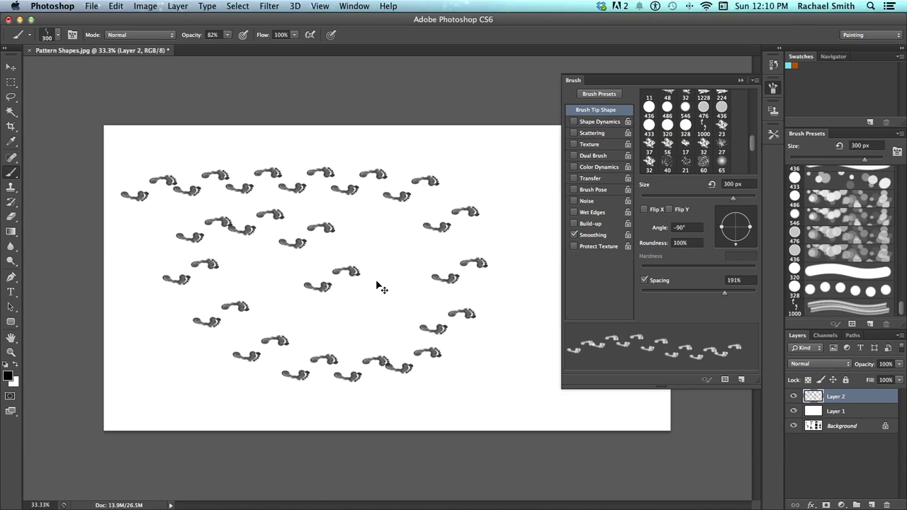
key(Delete)
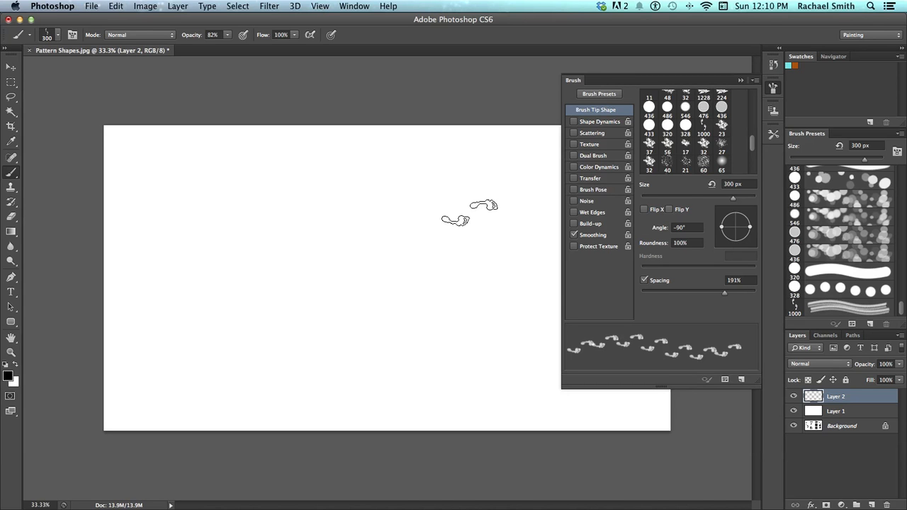
- Enable Shape Dynamics with Angle Jitter controlled by Direction, then test the footprint brush with a spiral trail on Layer 2 and undo it
click(599, 122)
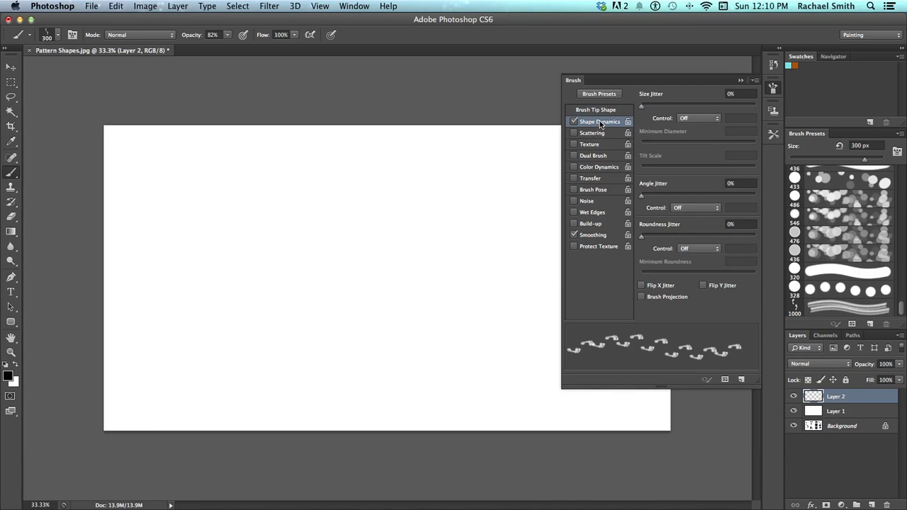
click(692, 208)
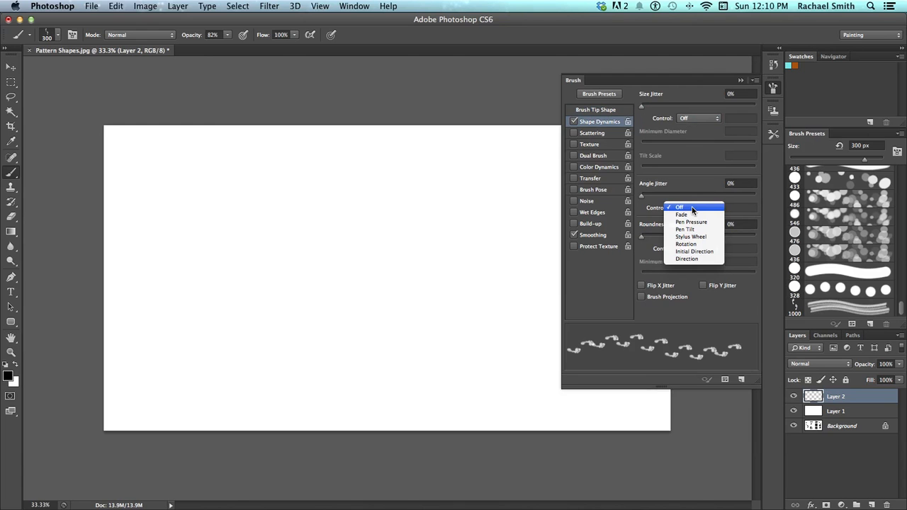
click(687, 258)
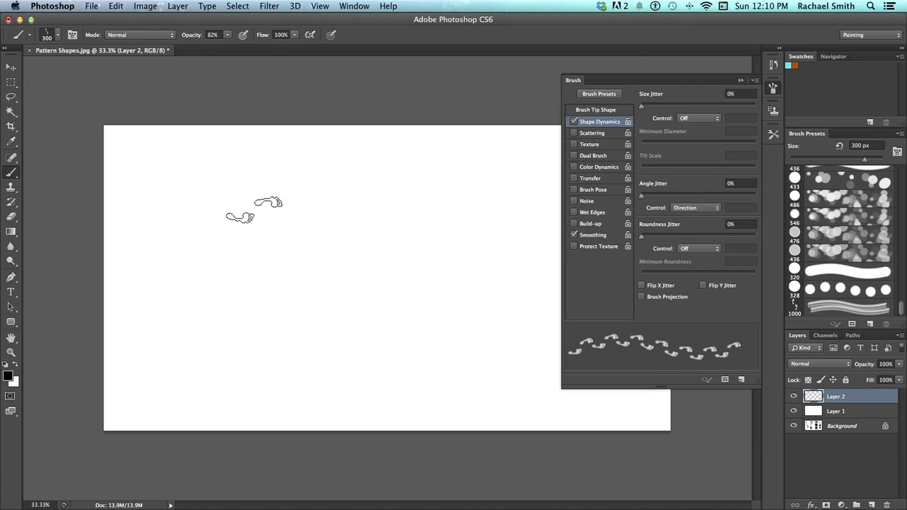
mouse_move(156, 193)
mouse_down()
mouse_move(323, 172)
mouse_move(400, 190)
mouse_move(438, 219)
mouse_move(454, 277)
mouse_move(448, 326)
mouse_move(408, 359)
mouse_move(358, 367)
mouse_move(273, 354)
mouse_move(239, 319)
mouse_move(229, 270)
mouse_move(248, 245)
mouse_move(297, 235)
mouse_move(338, 250)
mouse_move(343, 278)
mouse_move(333, 298)
mouse_move(306, 297)
mouse_up()
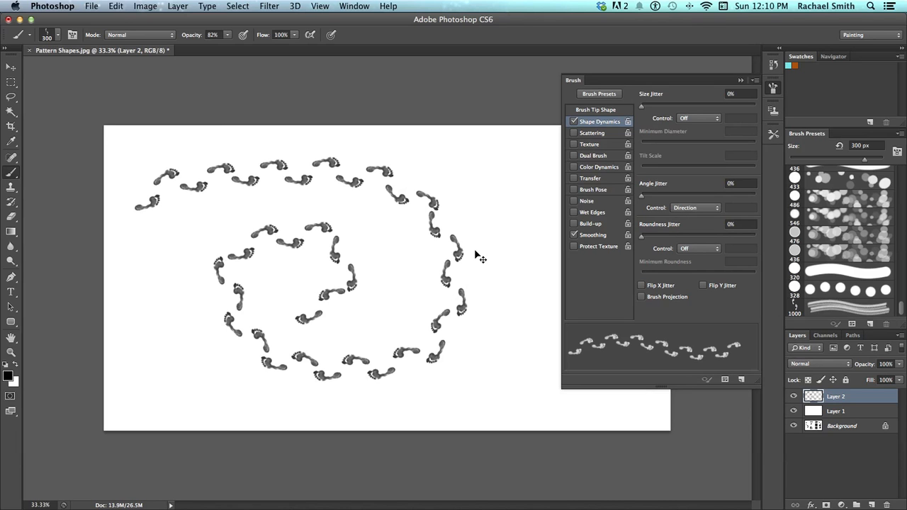
key(super+z)
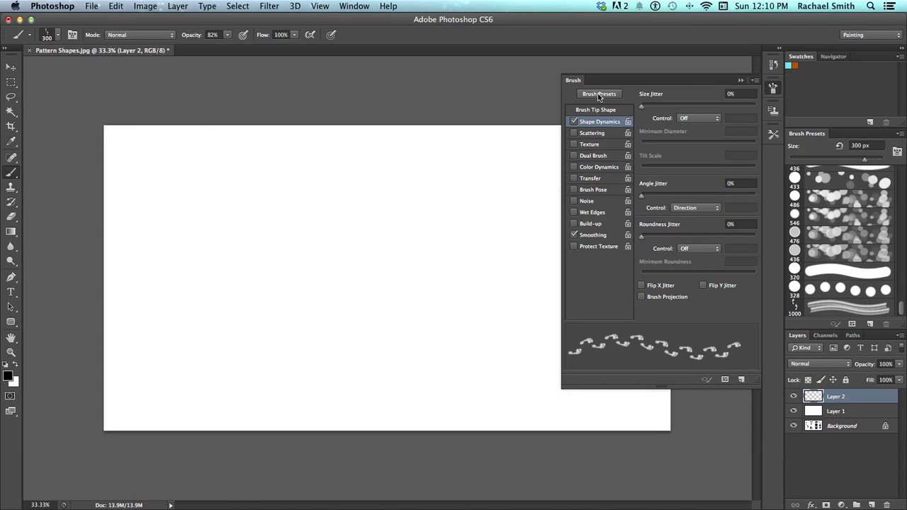
- Set the footprint brush's size to 767 px and save it as a new brush preset that captures the brush size
click(599, 110)
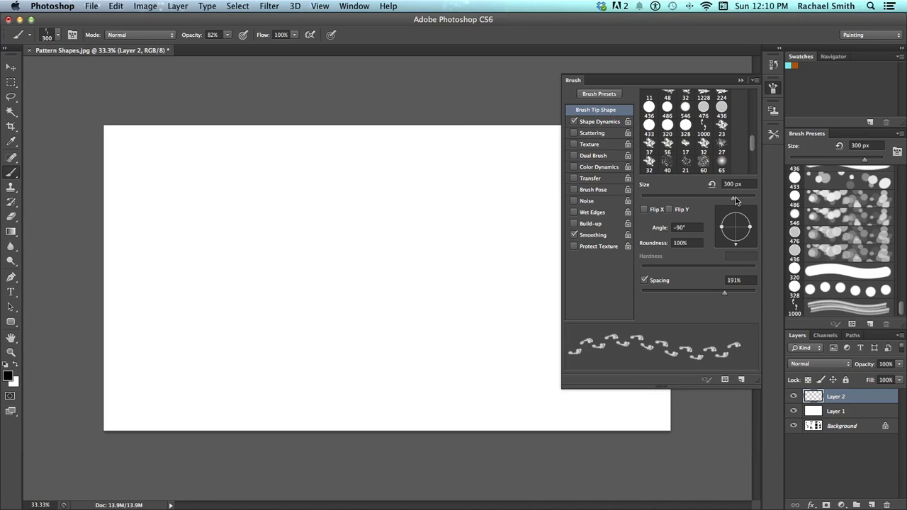
drag(734, 201, 743, 203)
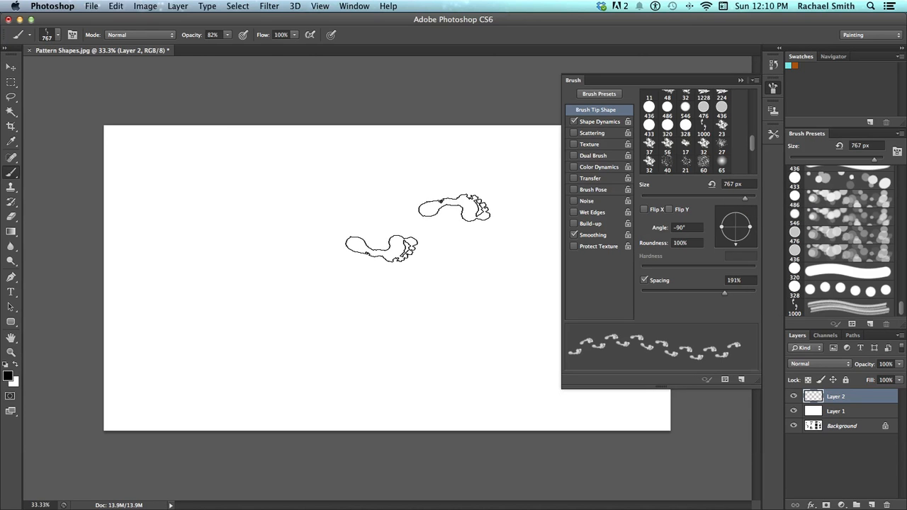
click(754, 82)
click(755, 81)
click(755, 81)
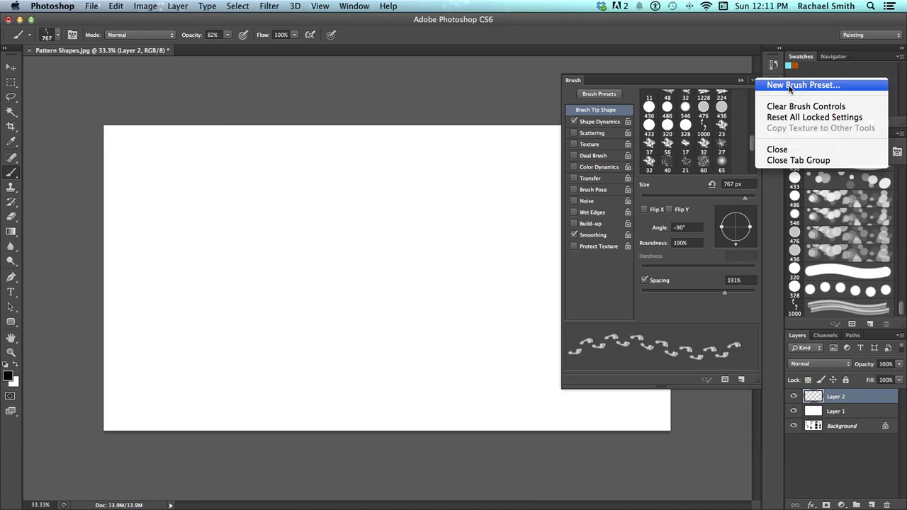
click(790, 85)
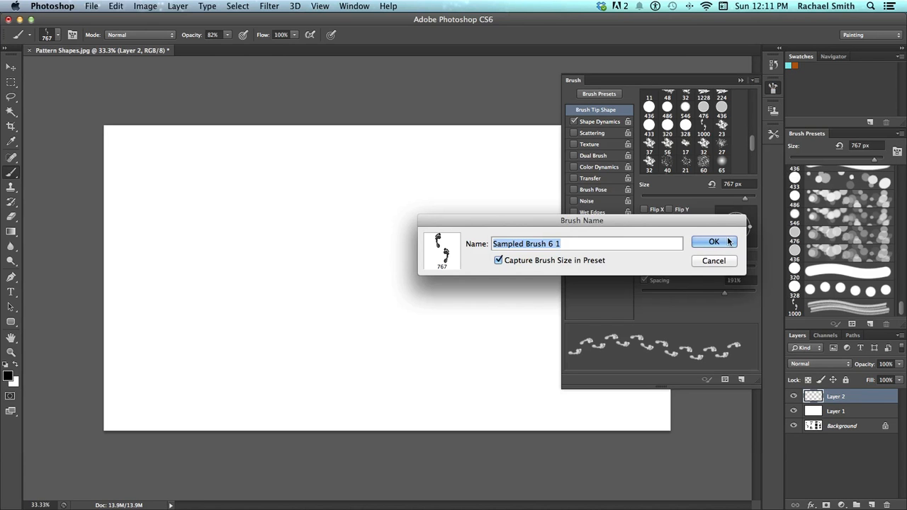
click(714, 242)
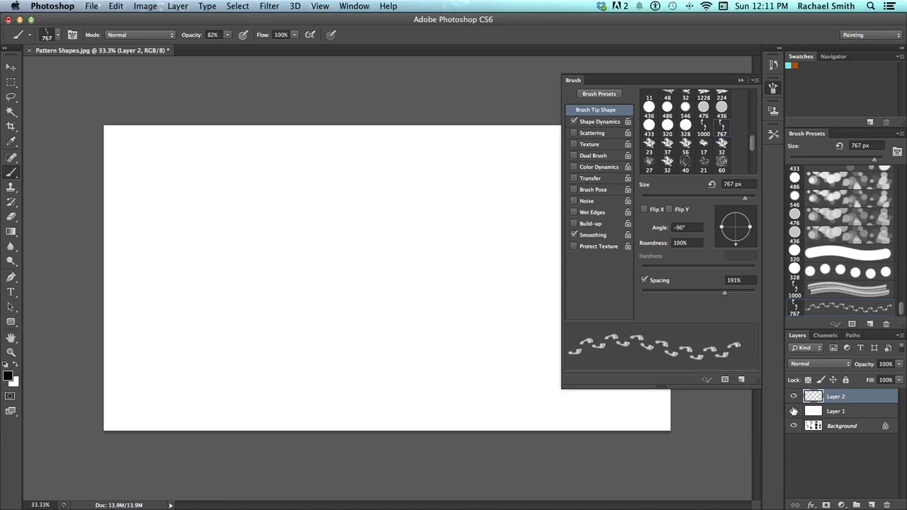
- Hide Layer 2 and Layer 1, marquee-select the black bar above the X shape and define it as a brush preset
drag(794, 401, 793, 412)
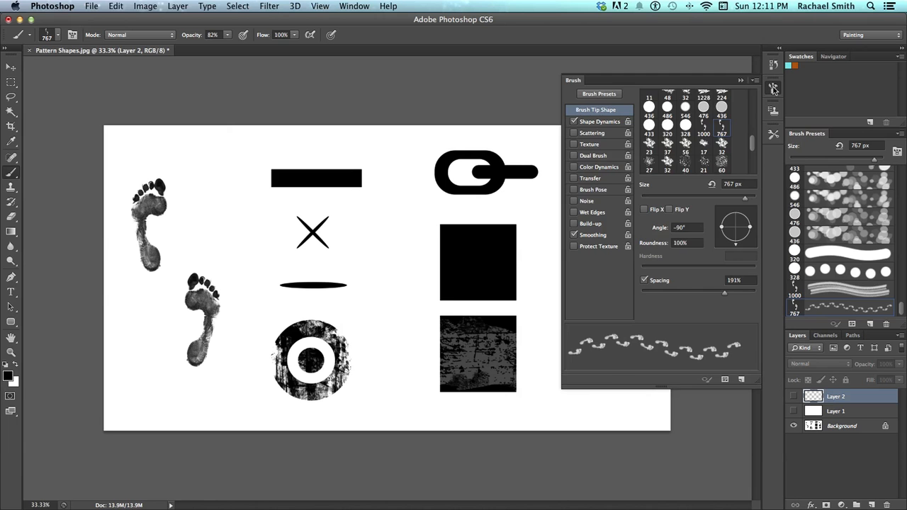
click(740, 80)
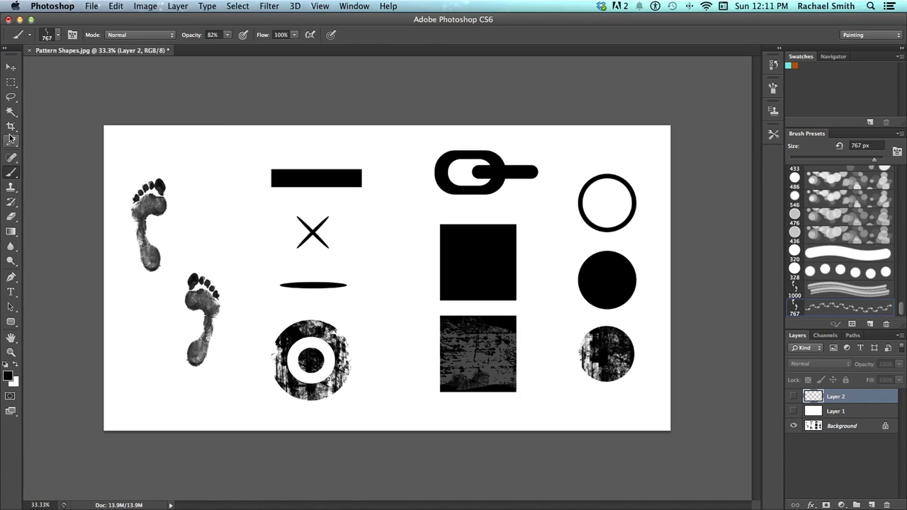
click(11, 83)
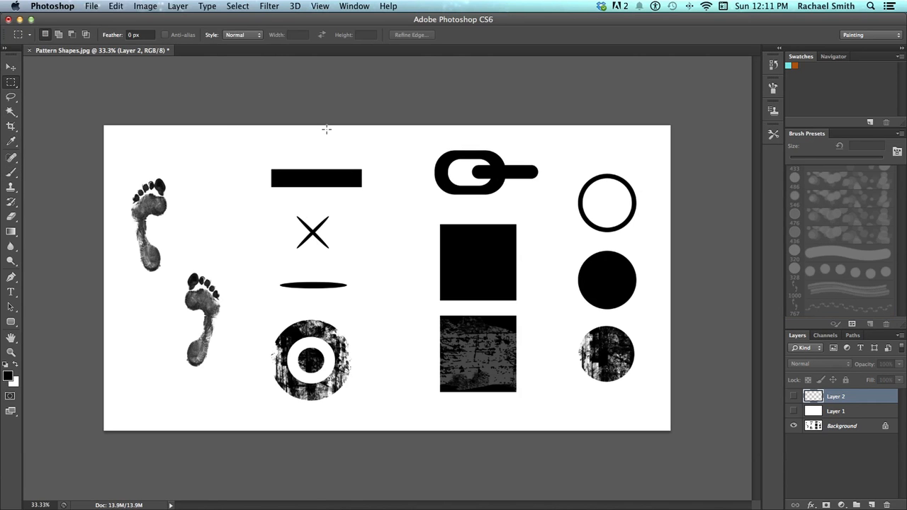
drag(267, 165, 338, 182)
drag(375, 193, 366, 191)
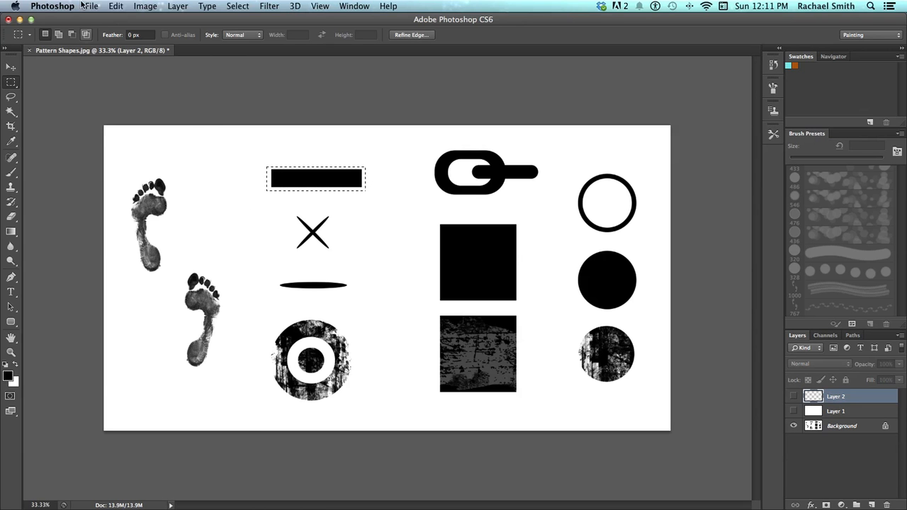
click(113, 6)
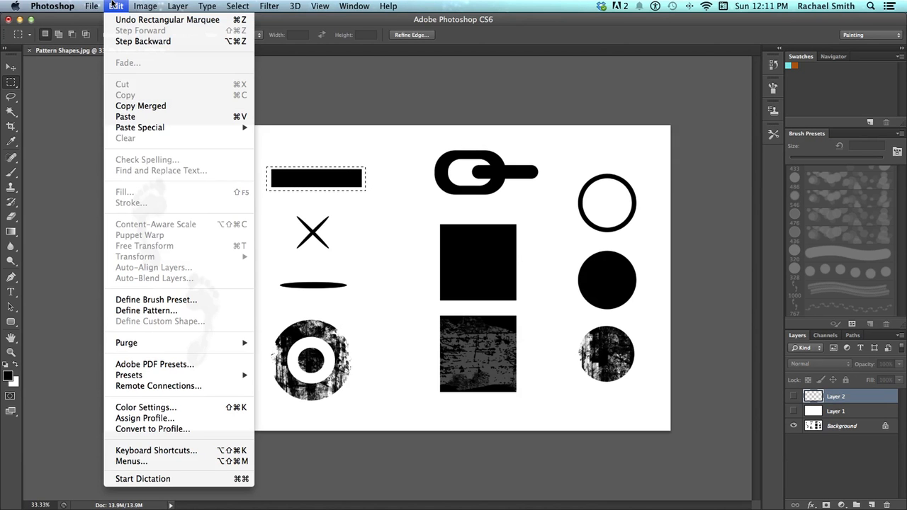
click(143, 300)
key(Return)
- Marquee-select the X shape and define it as a brush preset
drag(283, 209, 339, 258)
click(115, 6)
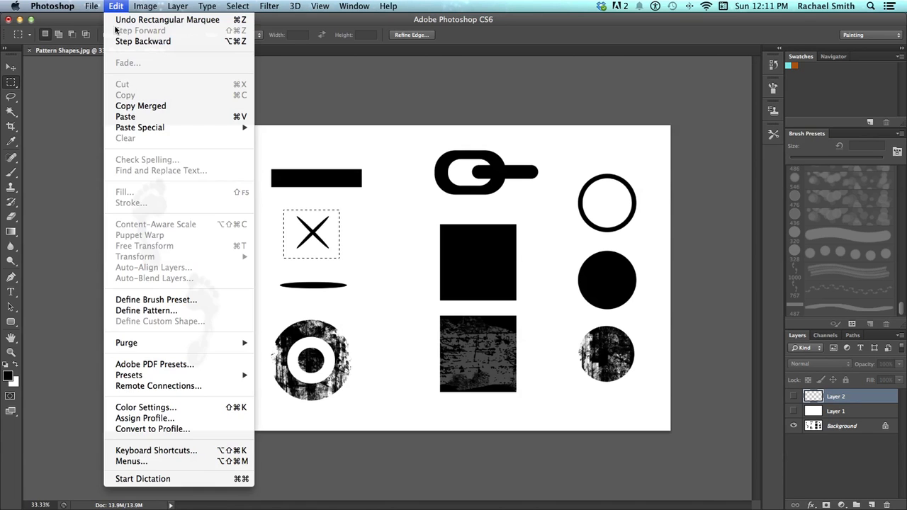
click(150, 300)
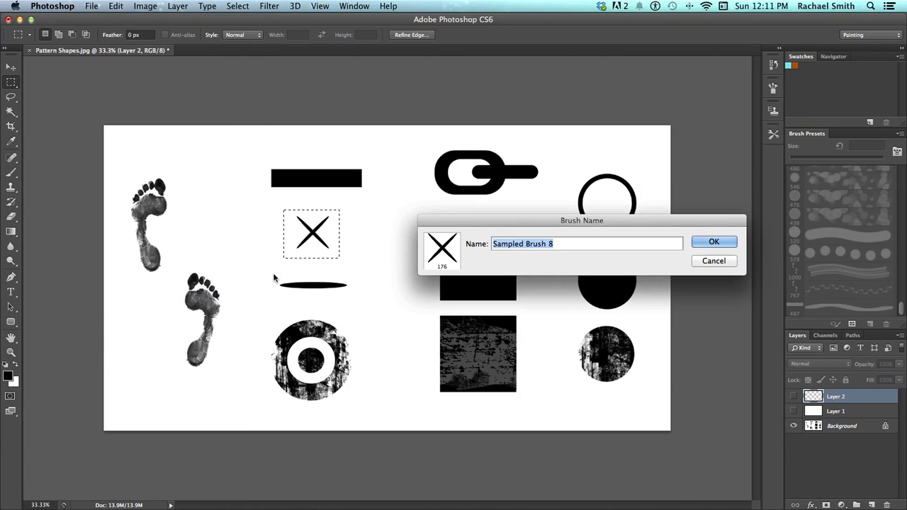
click(714, 242)
- Marquee-select the thin flat ellipse below the X shape and define it as a brush preset
drag(273, 270, 358, 294)
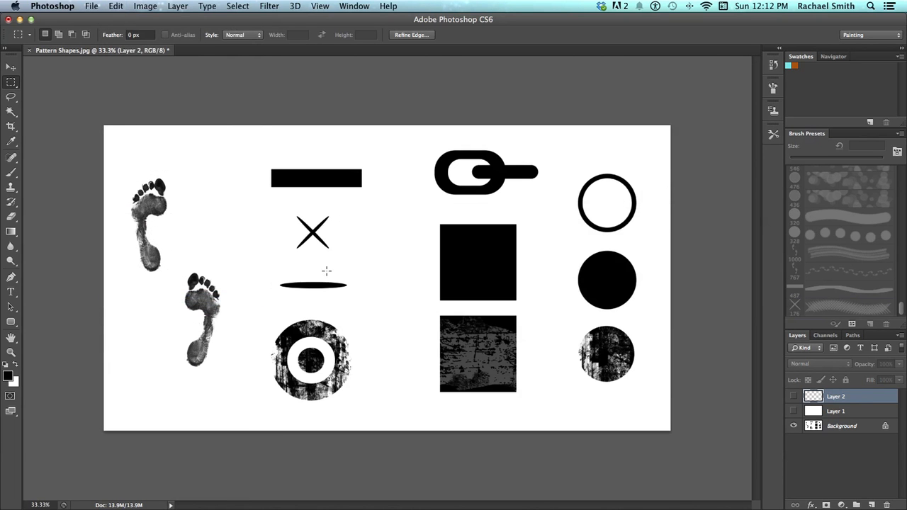
click(117, 6)
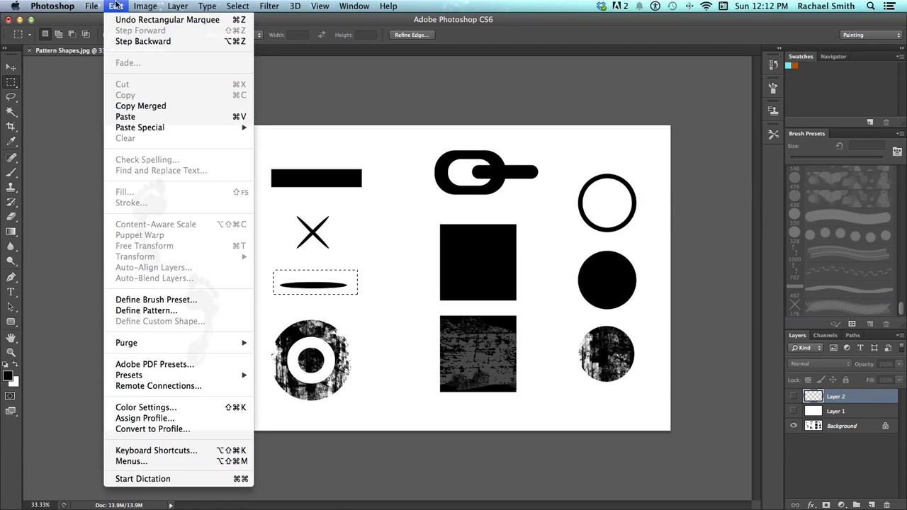
click(141, 299)
click(715, 243)
- Marquee-select the chain link shape, define it as a brush preset and clear the selection
drag(418, 142, 543, 204)
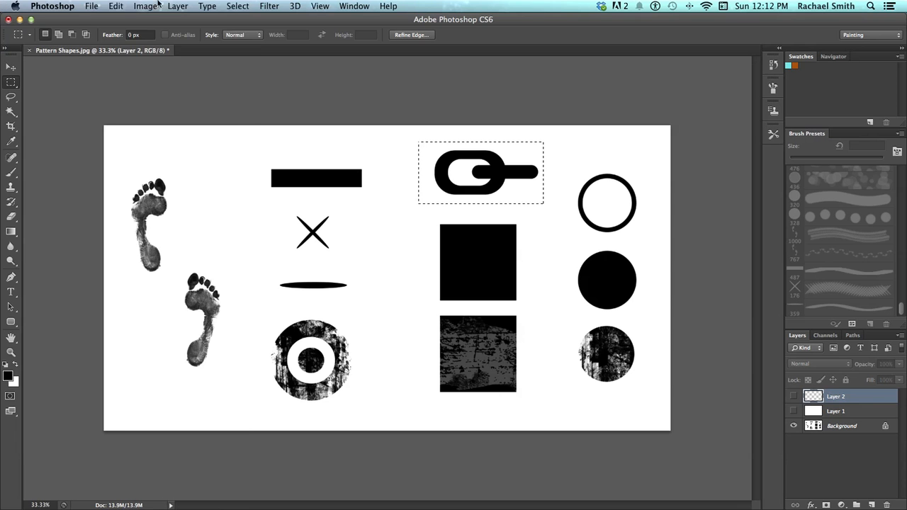
click(116, 6)
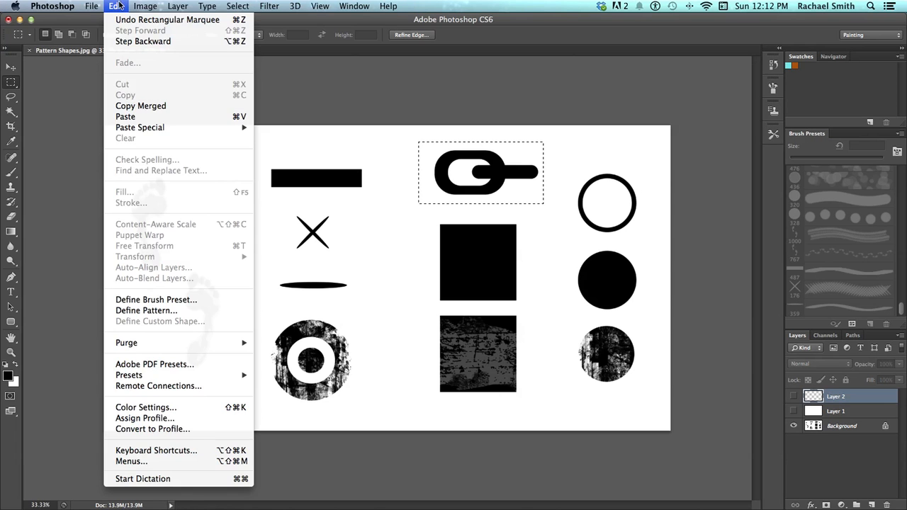
click(145, 299)
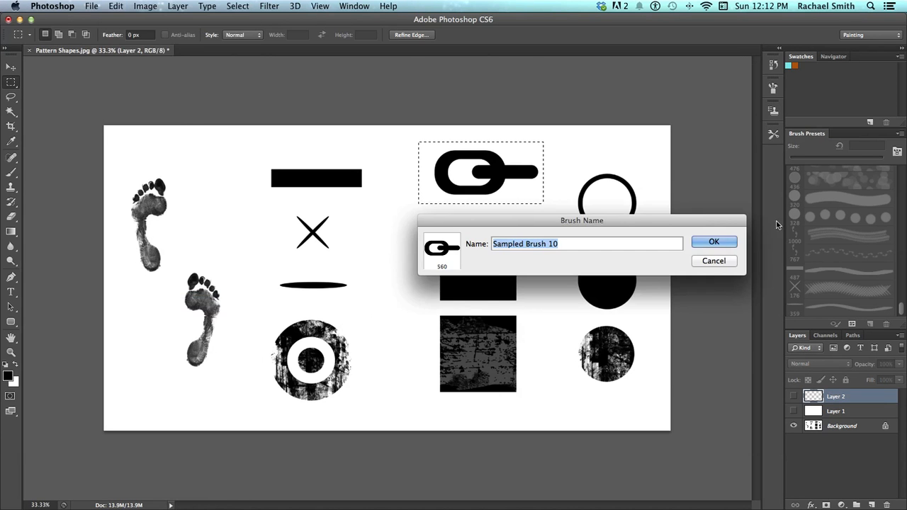
click(716, 242)
key(super+d)
- Show Layer 2 and Layer 1 again, then choose the 487 px bar brush tip and set its spacing to 792%
drag(793, 396, 794, 410)
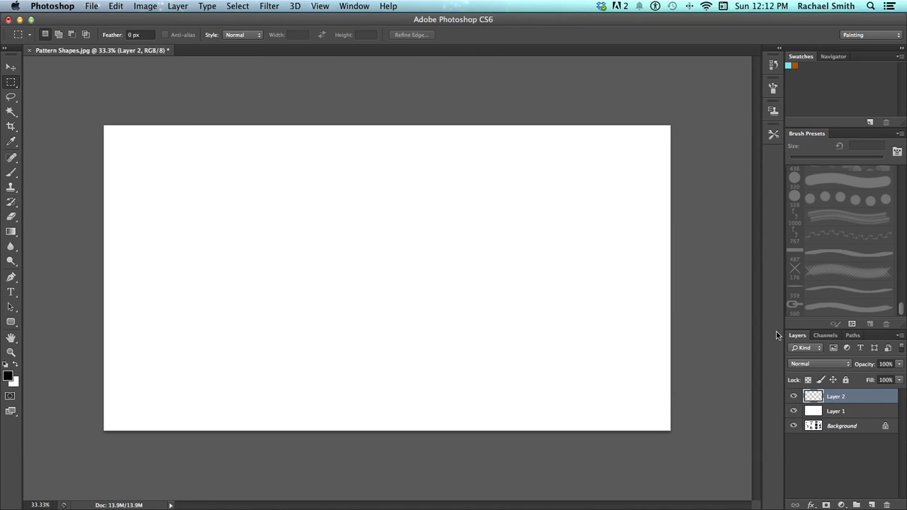
key(b)
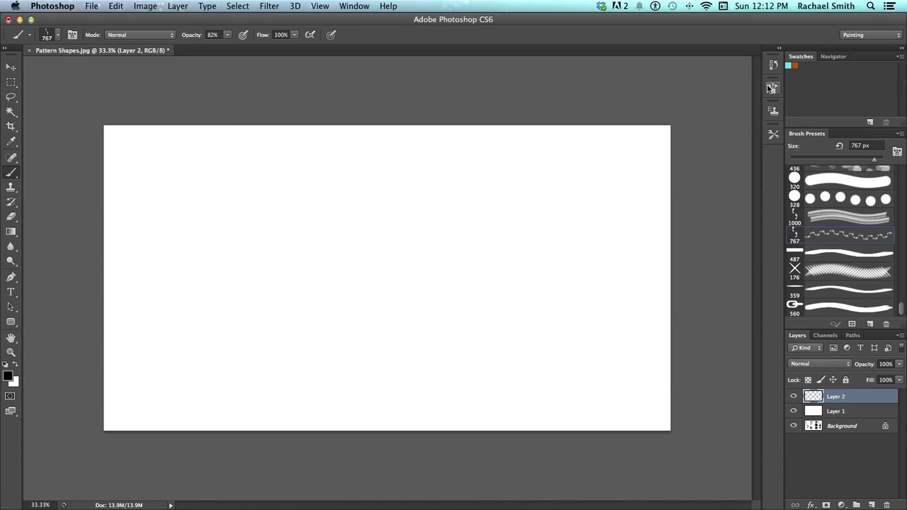
click(773, 87)
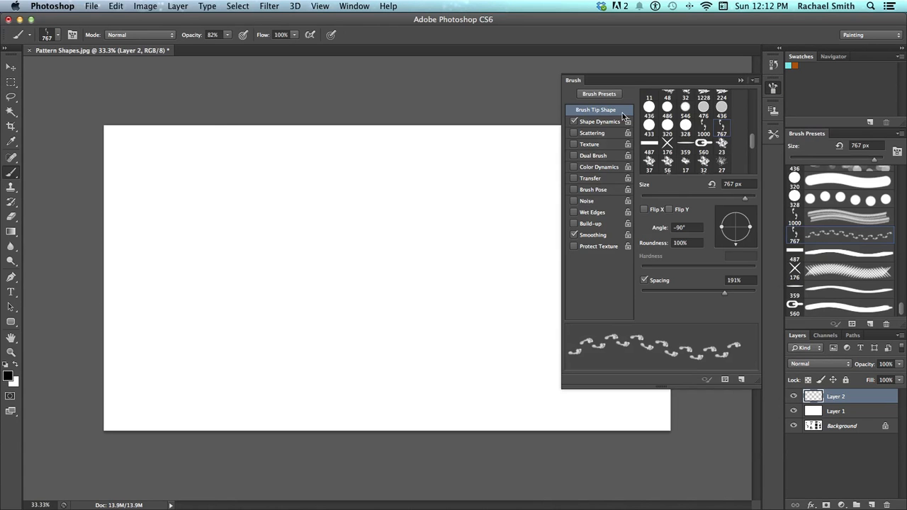
click(649, 145)
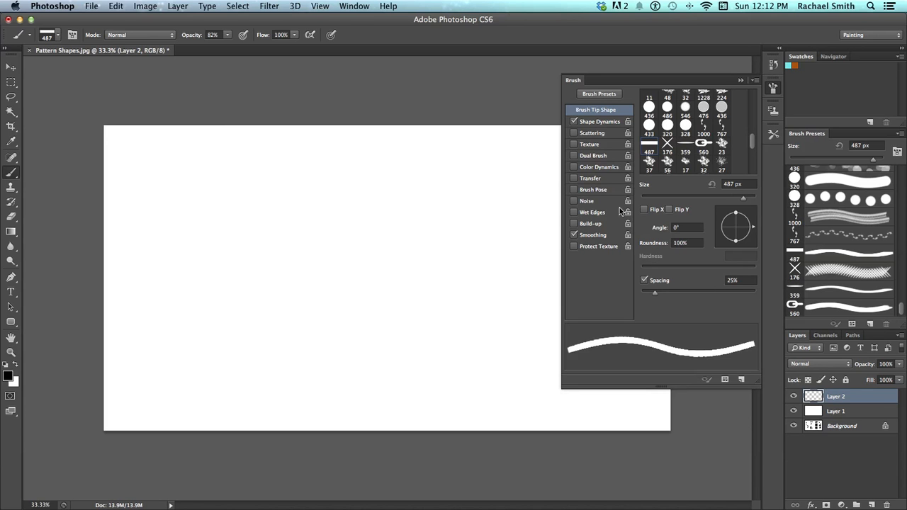
drag(654, 296, 656, 296)
drag(713, 294, 747, 294)
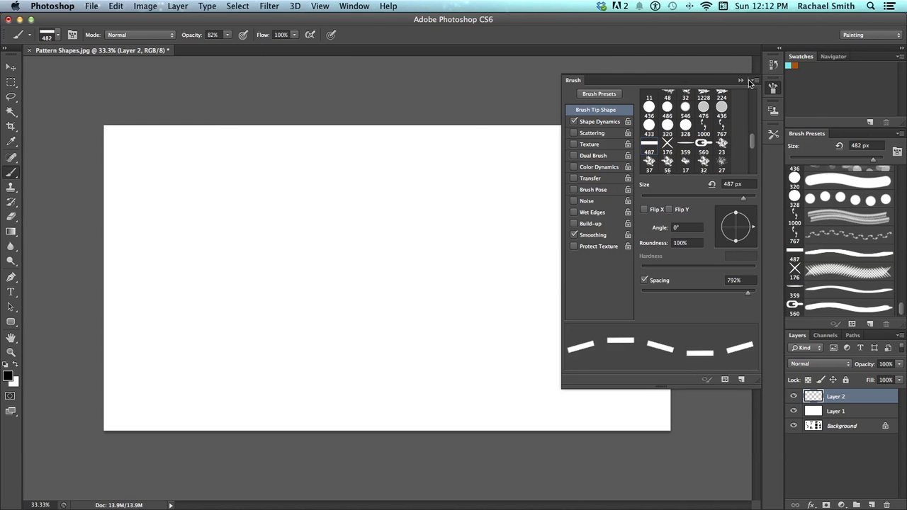
- Test the bar brush with a stroke across Layer 2, undo it and reduce the brush size to 100 px
mouse_move(149, 210)
mouse_down()
mouse_move(354, 216)
mouse_move(492, 300)
mouse_move(602, 335)
mouse_up()
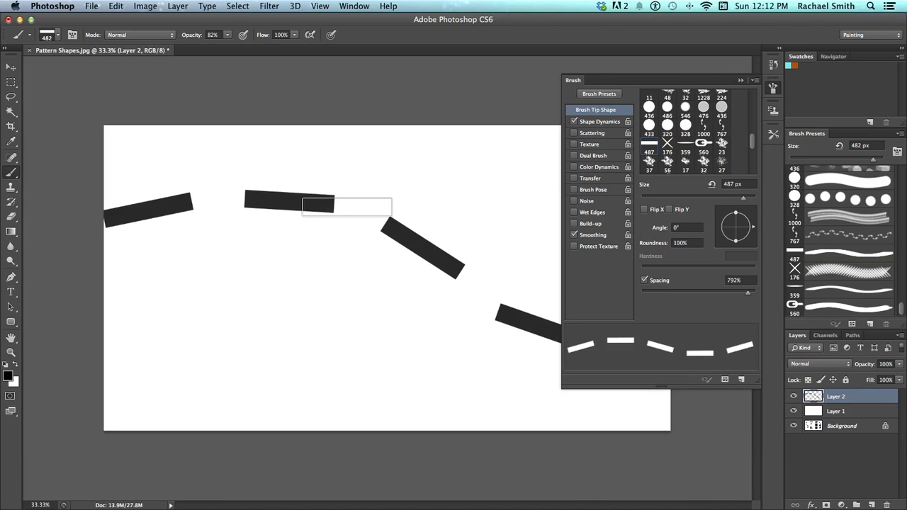
key(super+z)
key(bracketleft)
key(bracketleft)
key(bracketleft)
key(bracketleft)
key(bracketleft)
key(bracketleft)
key(bracketleft)
key(bracketleft)
key(bracketleft)
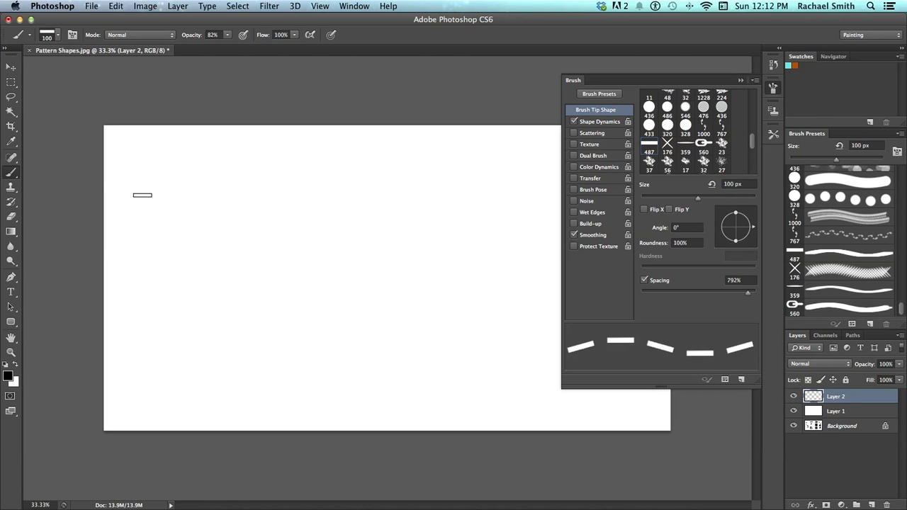
- Test the bar brush at 90 px with a long curving dashed line on Layer 2 and undo it
mouse_move(124, 190)
mouse_down()
mouse_move(213, 195)
mouse_move(340, 283)
mouse_move(492, 267)
mouse_move(531, 327)
mouse_up()
drag(488, 357, 384, 364)
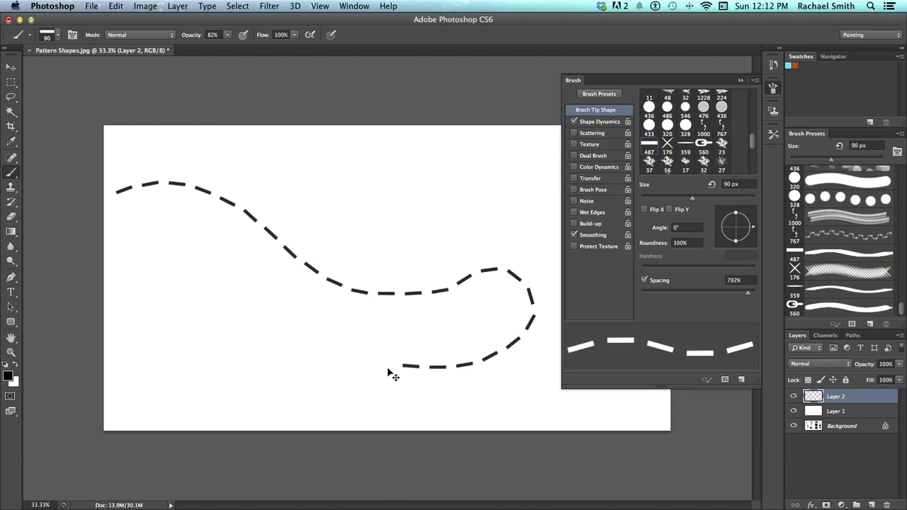
key(super+z)
- Save the 90 px dashed-line brush as a new brush preset that captures the brush size
click(755, 81)
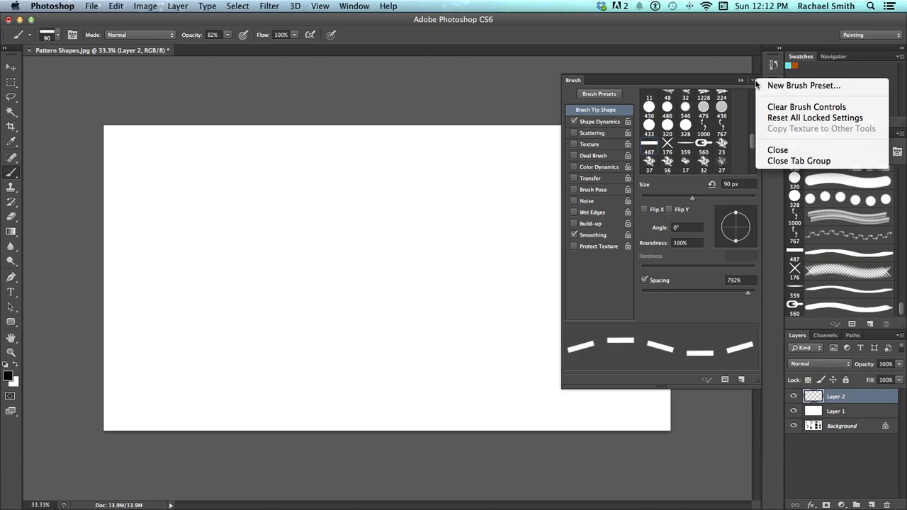
click(775, 85)
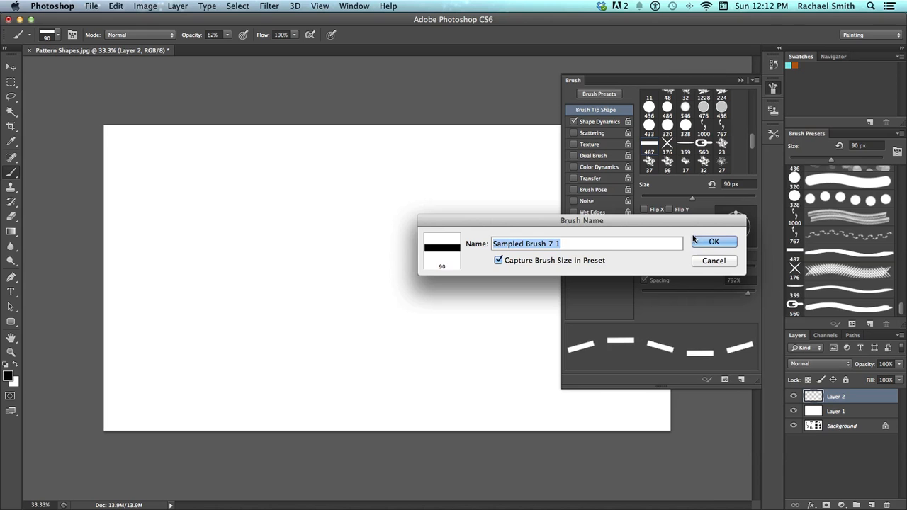
click(713, 243)
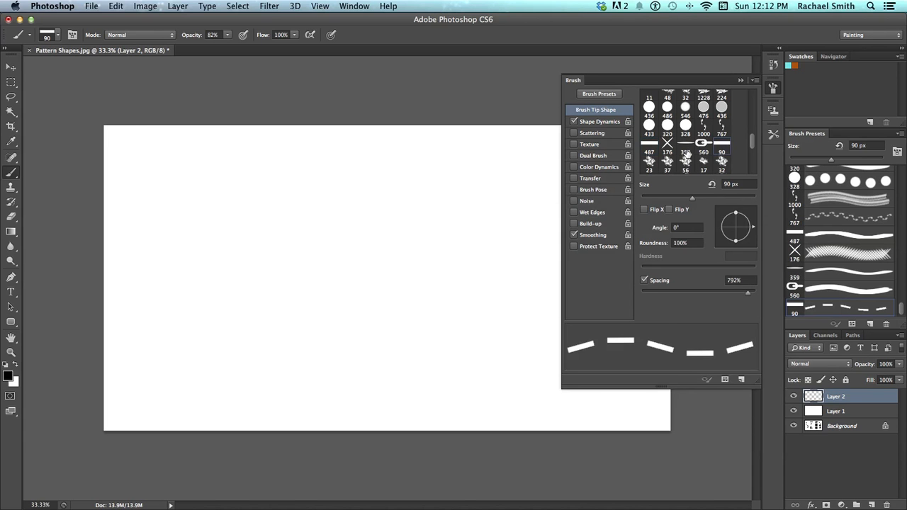
- Choose the 560 px chain link brush tip and set its spacing to 199% so the links connect
click(702, 144)
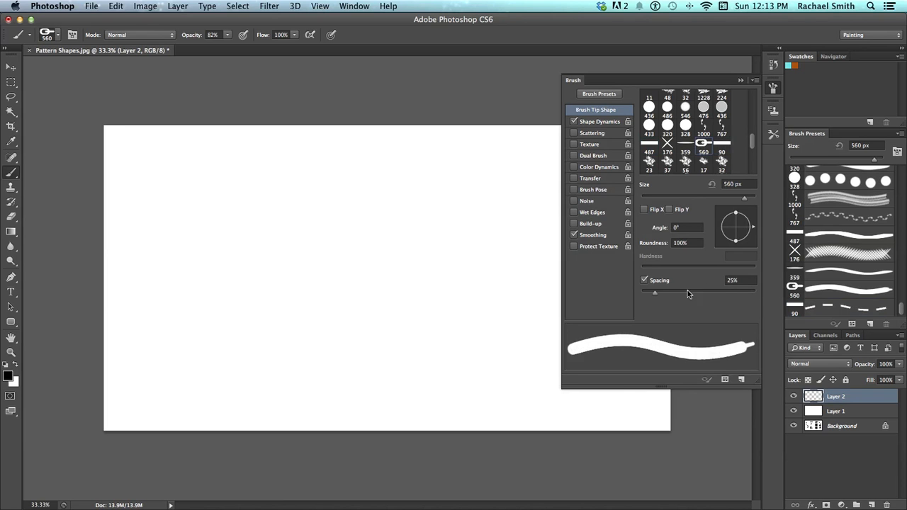
drag(656, 293, 727, 292)
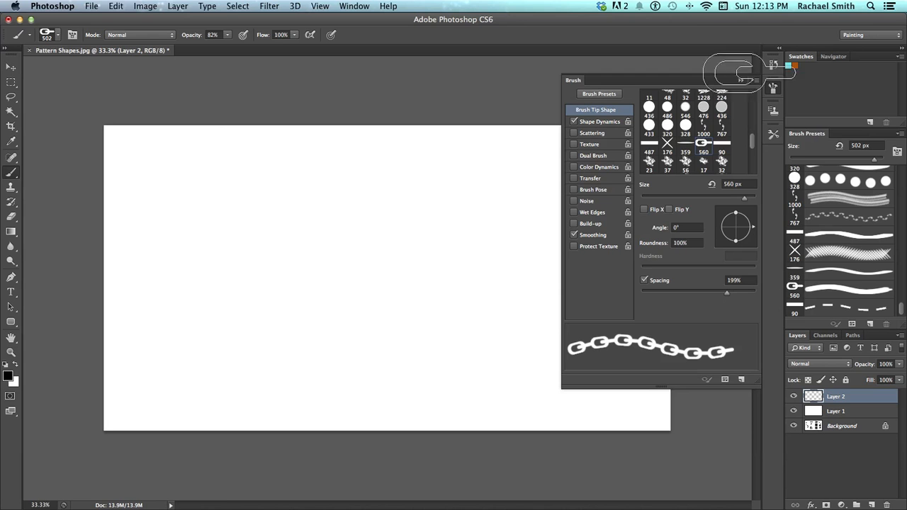
- Save the 502 px chain link brush as a new brush preset that captures the brush size
click(755, 80)
click(768, 86)
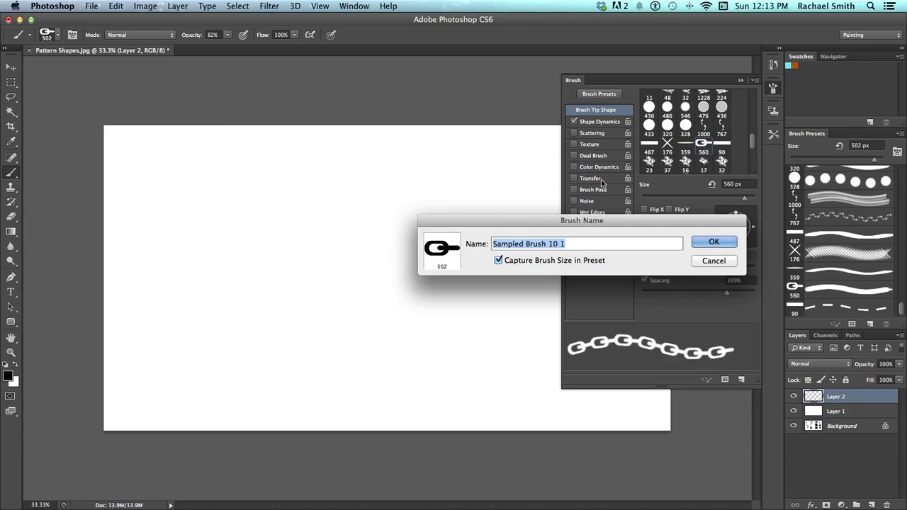
click(713, 241)
- Choose the 359 px thin tapered line brush tip, set its spacing to 1000%, and undo a test stroke on Layer 2
click(686, 148)
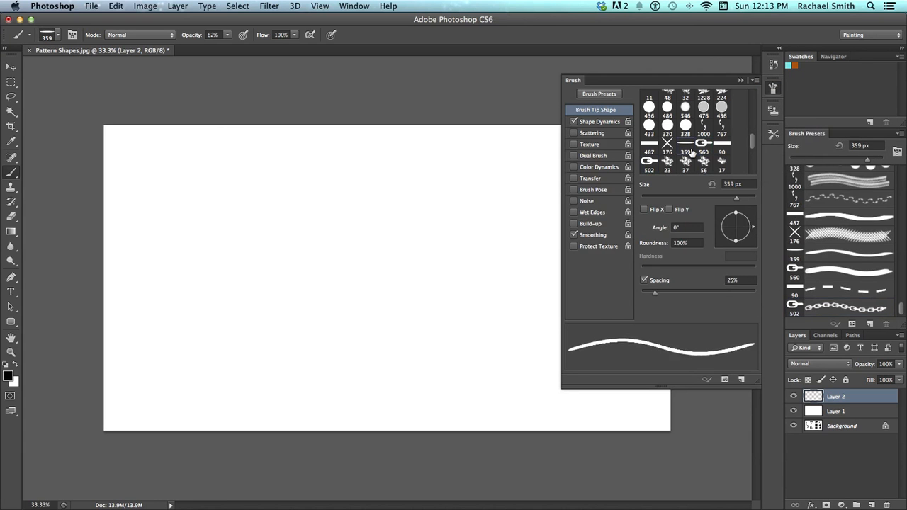
drag(669, 295, 756, 296)
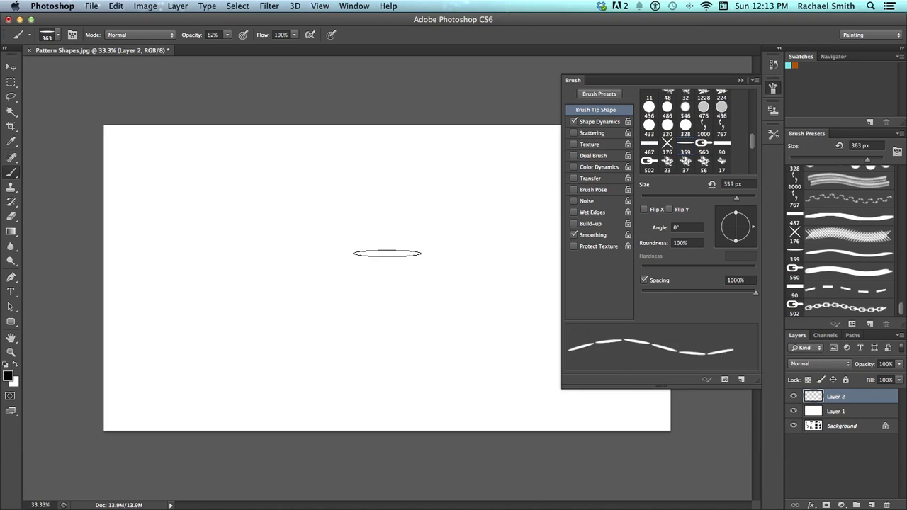
mouse_move(756, 296)
mouse_down()
mouse_move(717, 293)
mouse_move(758, 294)
mouse_up()
mouse_move(154, 210)
mouse_down()
mouse_move(241, 214)
mouse_move(560, 324)
mouse_up()
key(super+z)
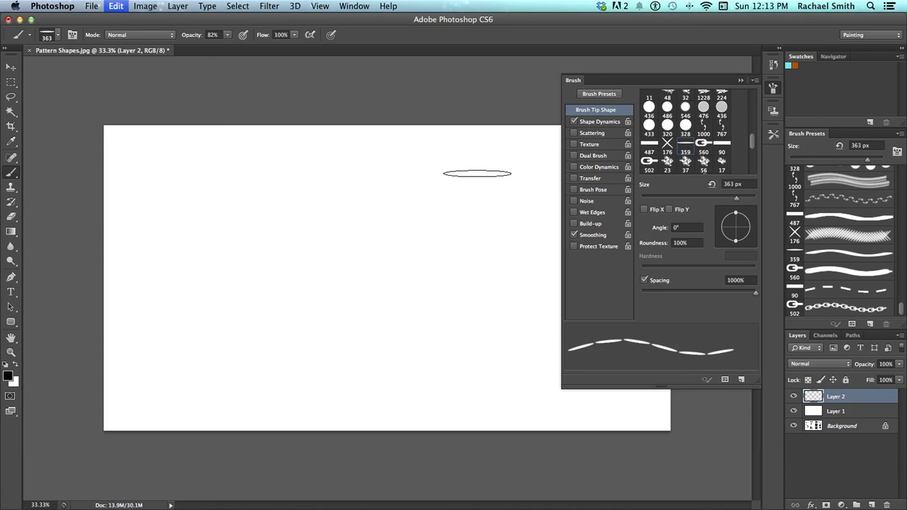
- Reduce the thin dash brush to 93 px, testing it with strokes on Layer 2 and undoing them
mouse_move(208, 203)
mouse_down()
mouse_move(178, 204)
mouse_move(191, 207)
mouse_up()
mouse_move(128, 182)
mouse_down()
mouse_move(154, 183)
mouse_move(388, 285)
mouse_move(510, 297)
mouse_up()
key(super+z)
mouse_move(164, 220)
mouse_down()
mouse_move(282, 227)
mouse_move(431, 283)
mouse_move(503, 204)
mouse_up()
key(super+z)
- Save the 93 px thin dash brush as a new brush preset
click(755, 80)
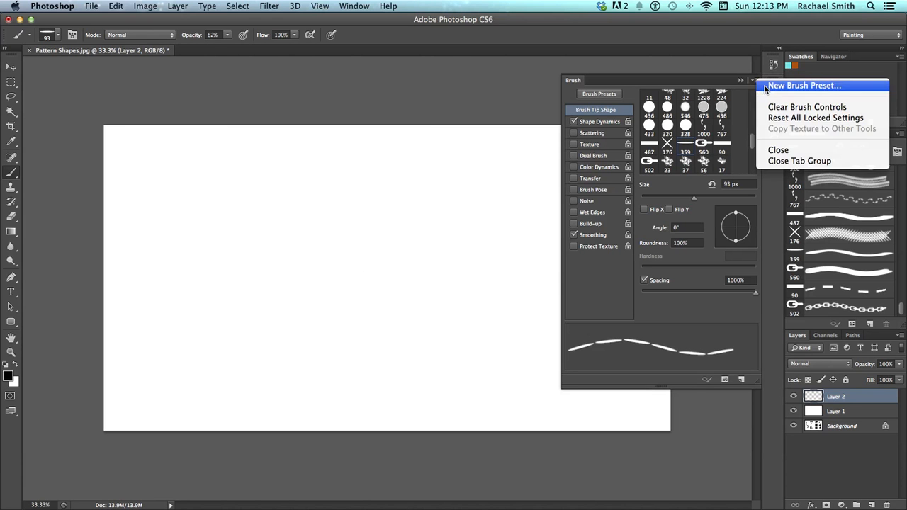
click(804, 86)
click(706, 242)
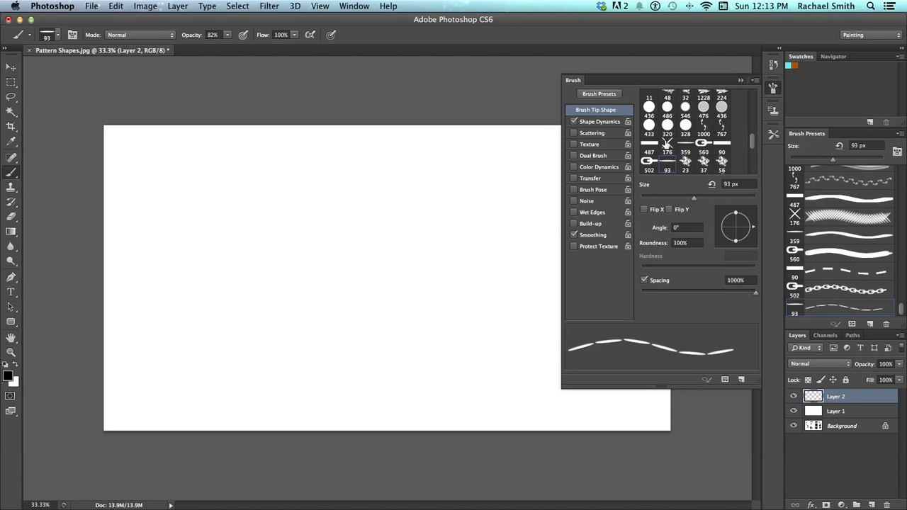
- Choose the 176 px X brush tip, test it with two curving strokes on Layer 2 and undo both
click(666, 144)
mouse_move(134, 211)
mouse_down()
mouse_move(303, 236)
mouse_move(486, 323)
mouse_move(471, 231)
mouse_move(428, 193)
mouse_up()
mouse_move(170, 298)
mouse_down()
mouse_move(314, 372)
mouse_move(499, 377)
mouse_up()
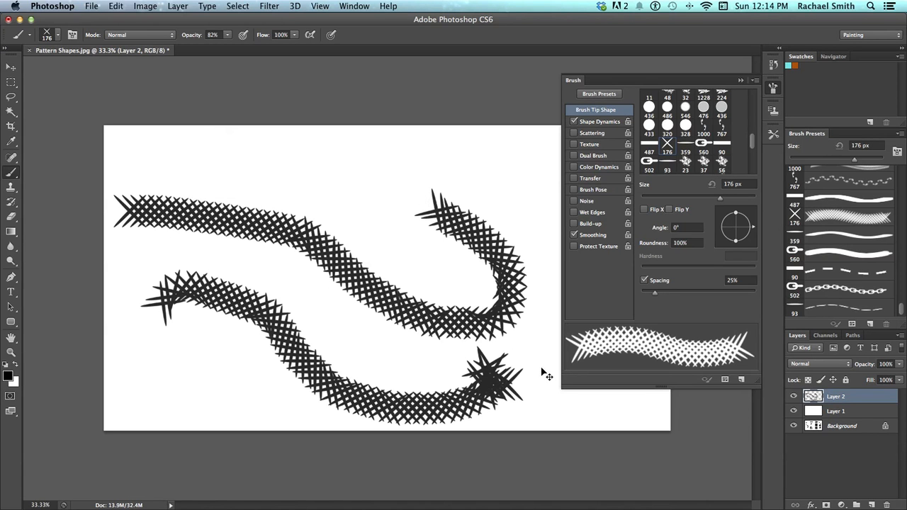
key(super+alt+z)
key(super+alt+z)
- Set the X brush's spacing to 101% and size to 127 px, and paint two curving cross-stitch lines on Layer 2
drag(655, 291, 698, 299)
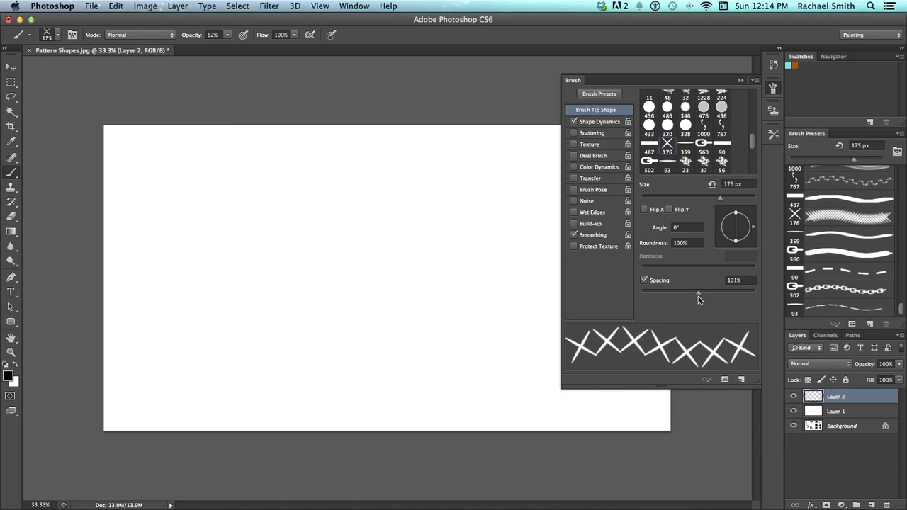
drag(266, 224, 259, 223)
mouse_move(133, 183)
mouse_down()
mouse_move(194, 185)
mouse_move(314, 295)
mouse_move(433, 314)
mouse_up()
right_click(256, 224)
click(198, 242)
key(ctrl+z)
mouse_move(126, 217)
mouse_down()
mouse_move(229, 310)
mouse_move(429, 381)
mouse_up()
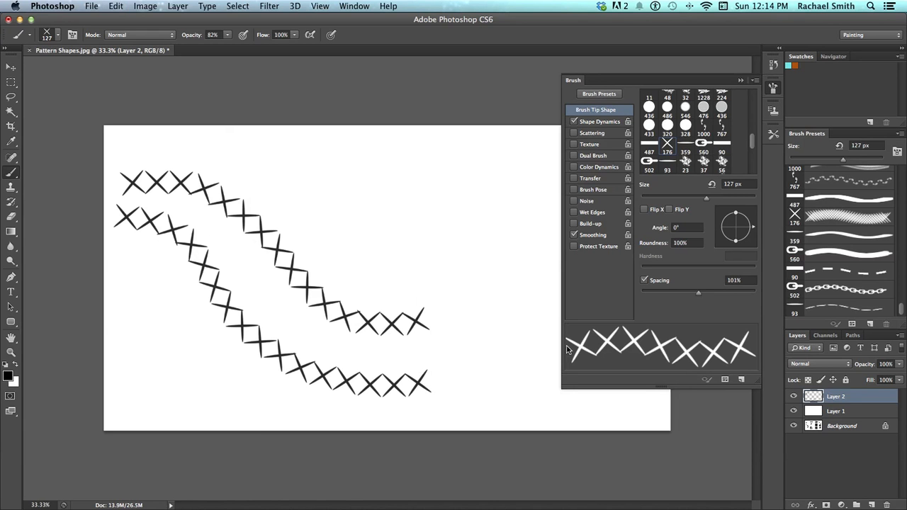
- Save the 127 px cross-stitch brush as a new brush preset and collapse the brush settings
click(755, 80)
click(779, 88)
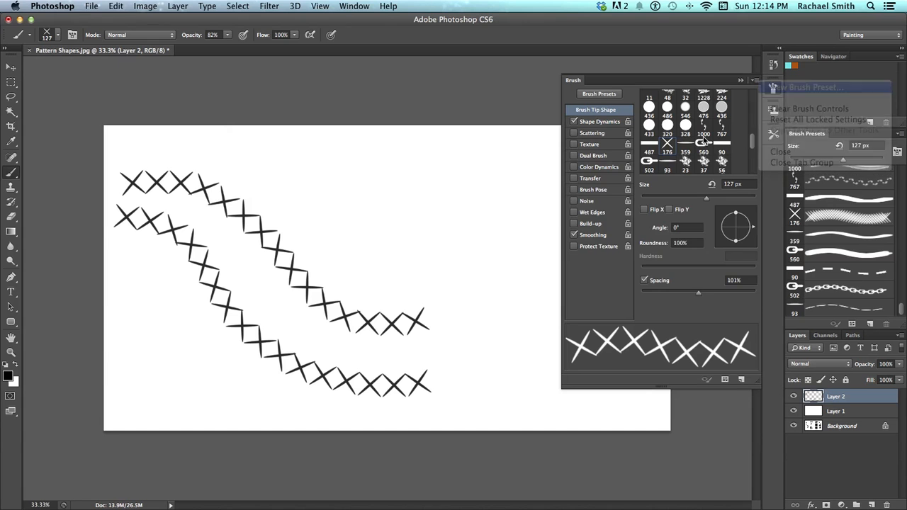
key(Return)
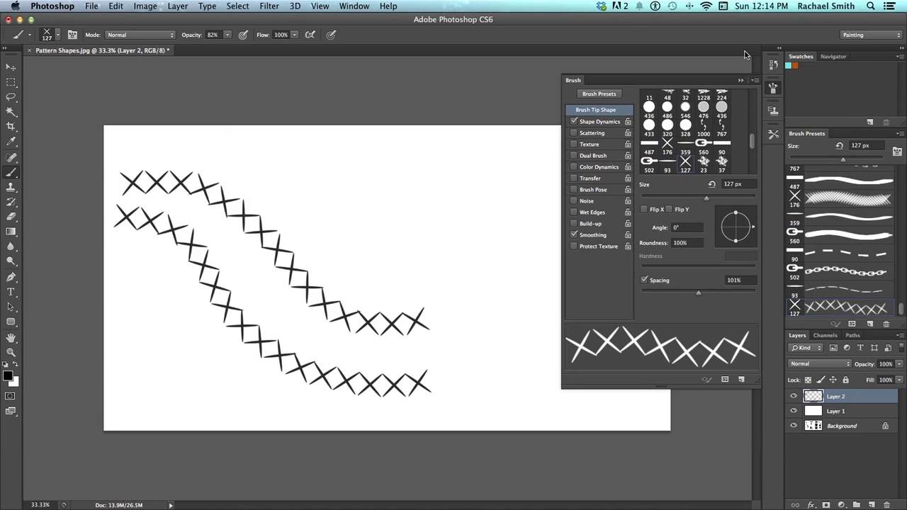
click(741, 79)
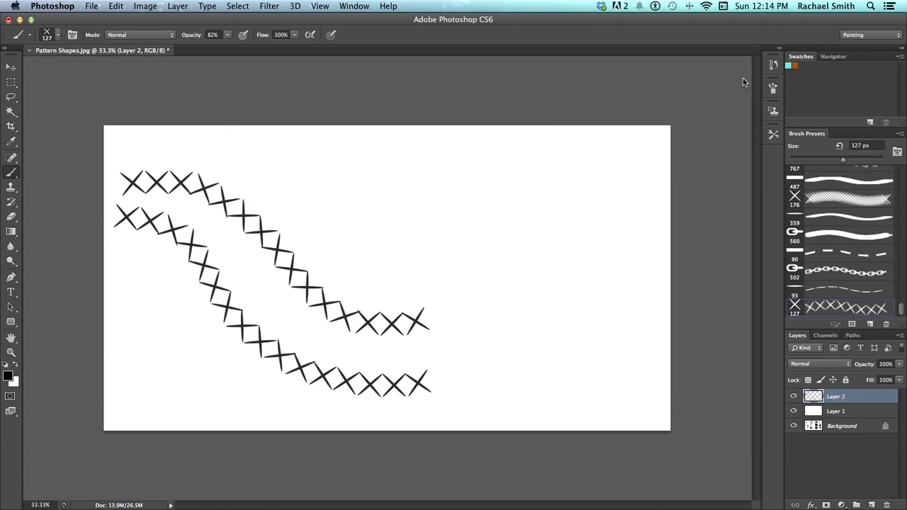
- Open the Preset Manager for brushes and enlarge its window to show the custom brushes at the end of the list
click(839, 253)
click(899, 134)
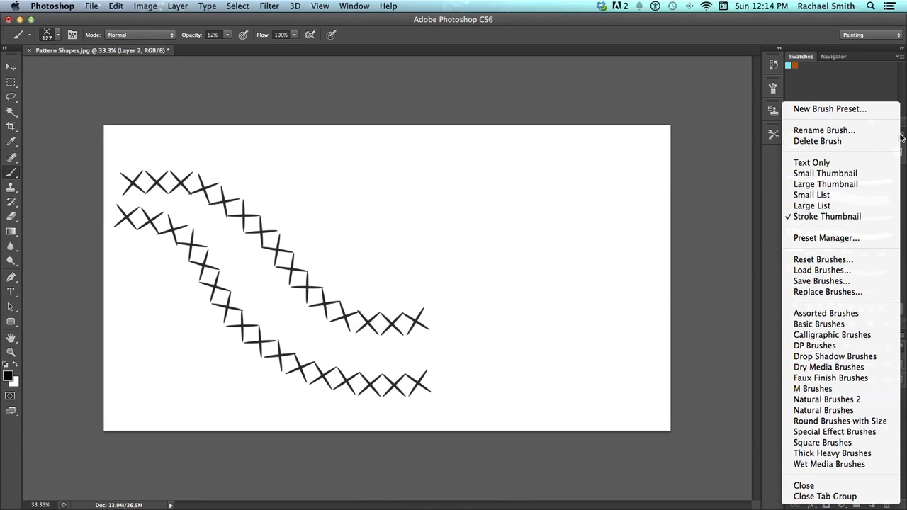
click(831, 238)
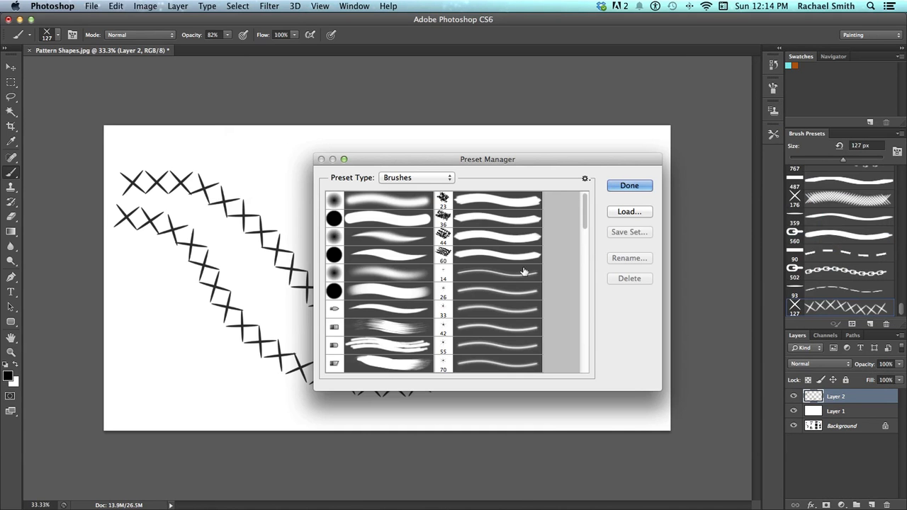
drag(656, 391, 658, 494)
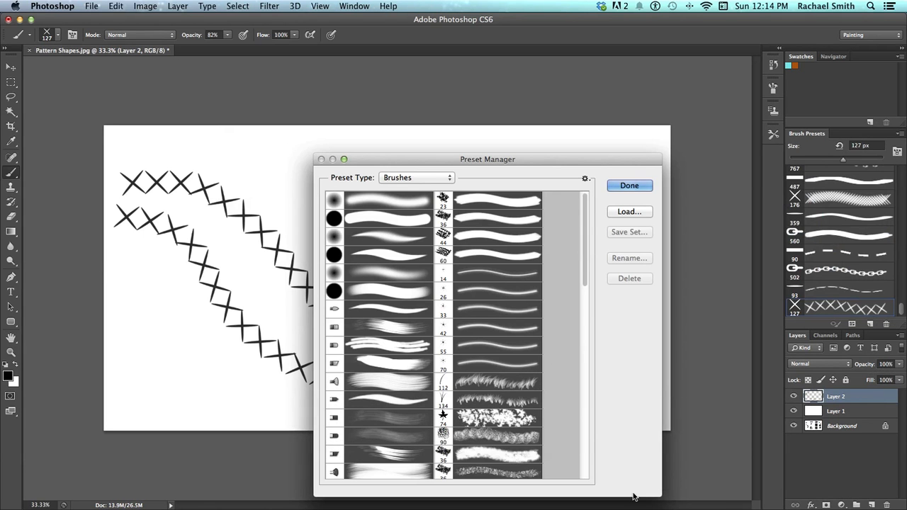
click(585, 181)
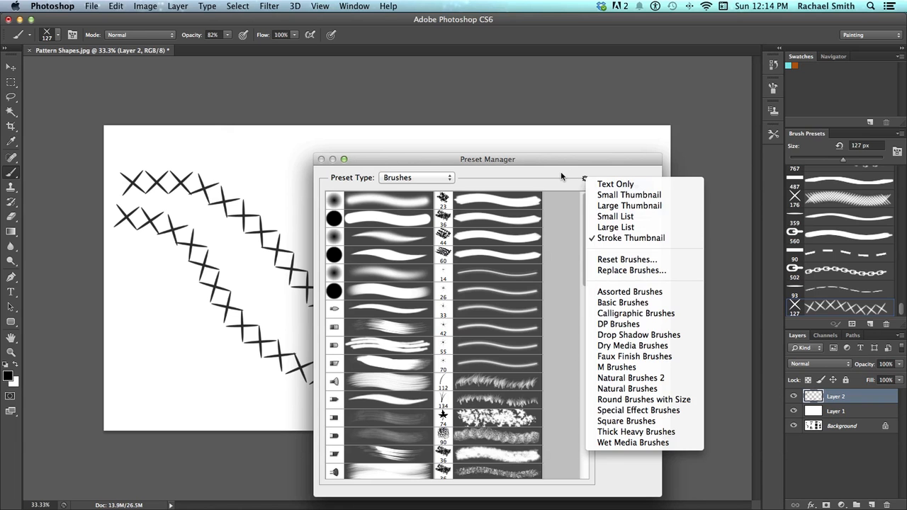
click(572, 193)
drag(587, 237, 579, 451)
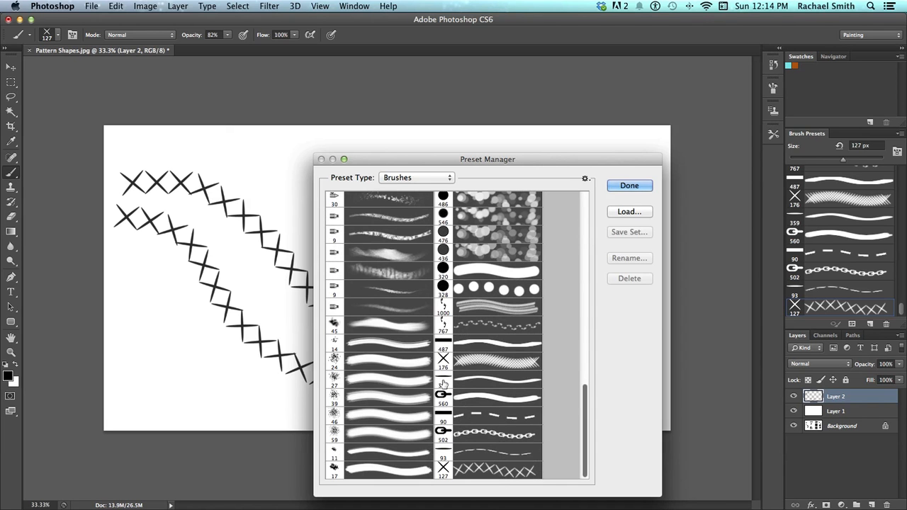
- Select the 127, 93, 502, 90, 767 and 328 px custom brushes and start saving them as a brush set
click(490, 472)
shift+click(492, 453)
shift+click(494, 433)
shift+click(491, 416)
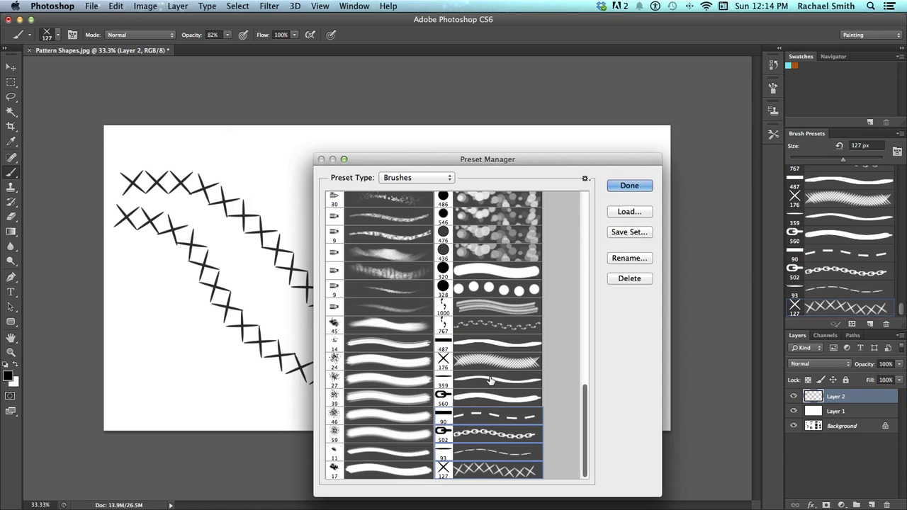
super+click(482, 328)
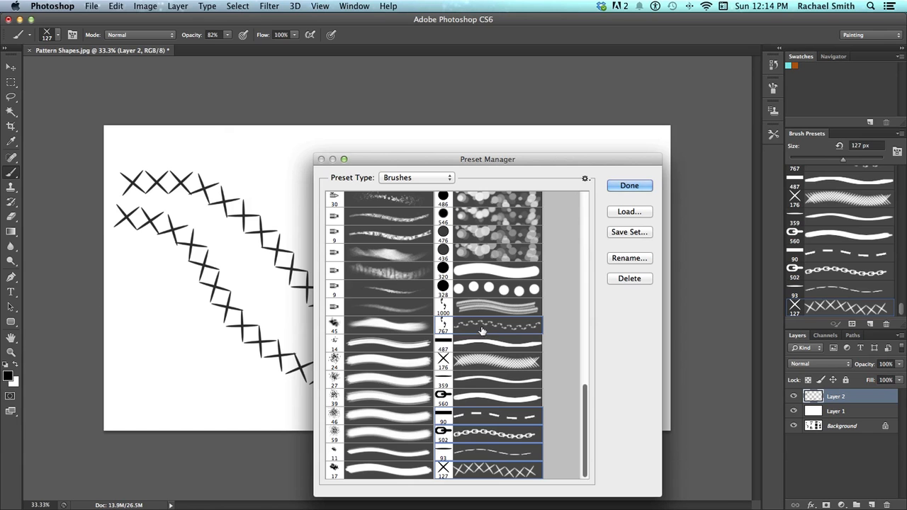
super+click(483, 290)
click(627, 233)
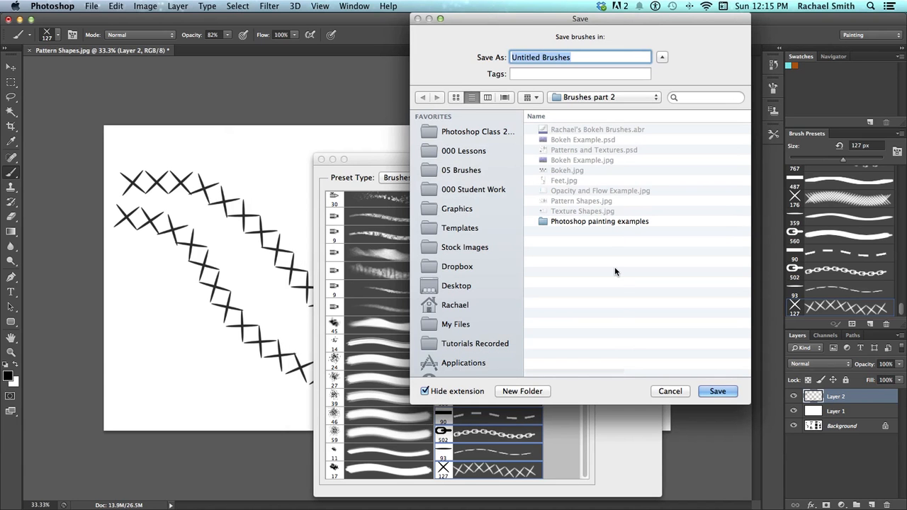